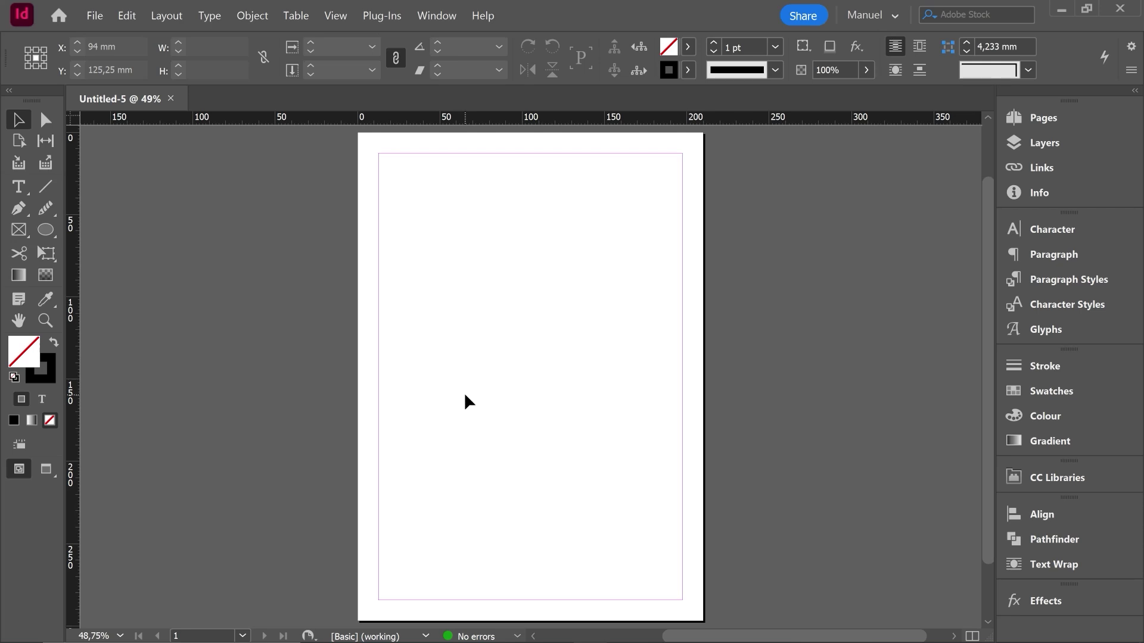
# Select the Ellipse Tool to draw a circle.
pyautogui.click(46, 231)
# Draw a roughly 44 mm circle near the top-left and give it a 4 pt stroke.
pyautogui.moveTo(412, 187); pyautogui.dragTo(491, 258)
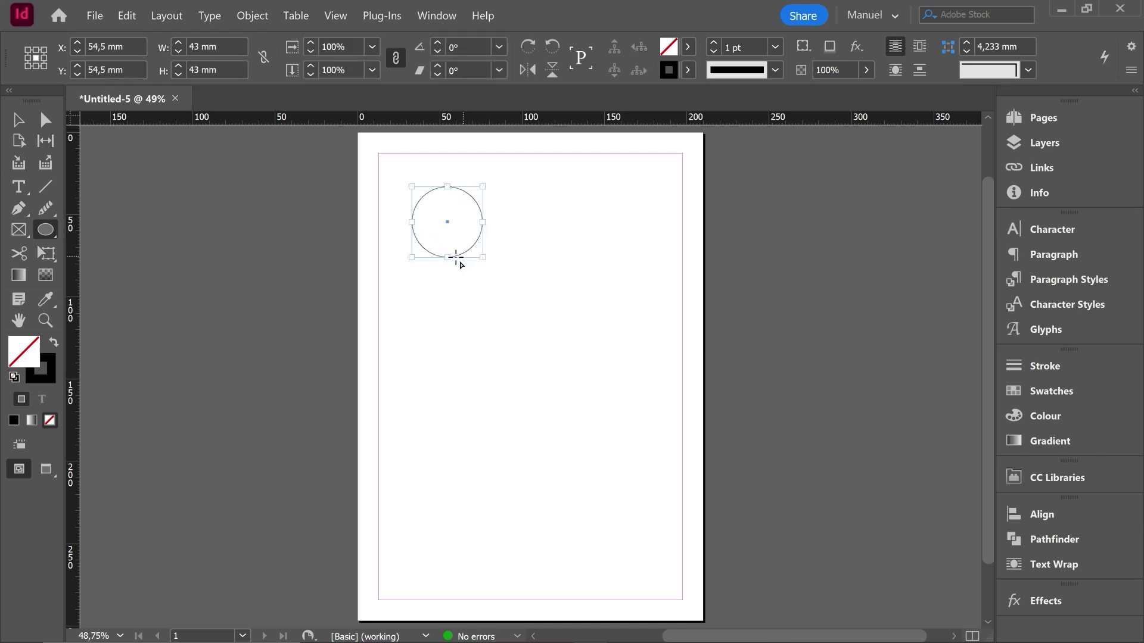
pyautogui.click(713, 43)
pyautogui.click(713, 43)
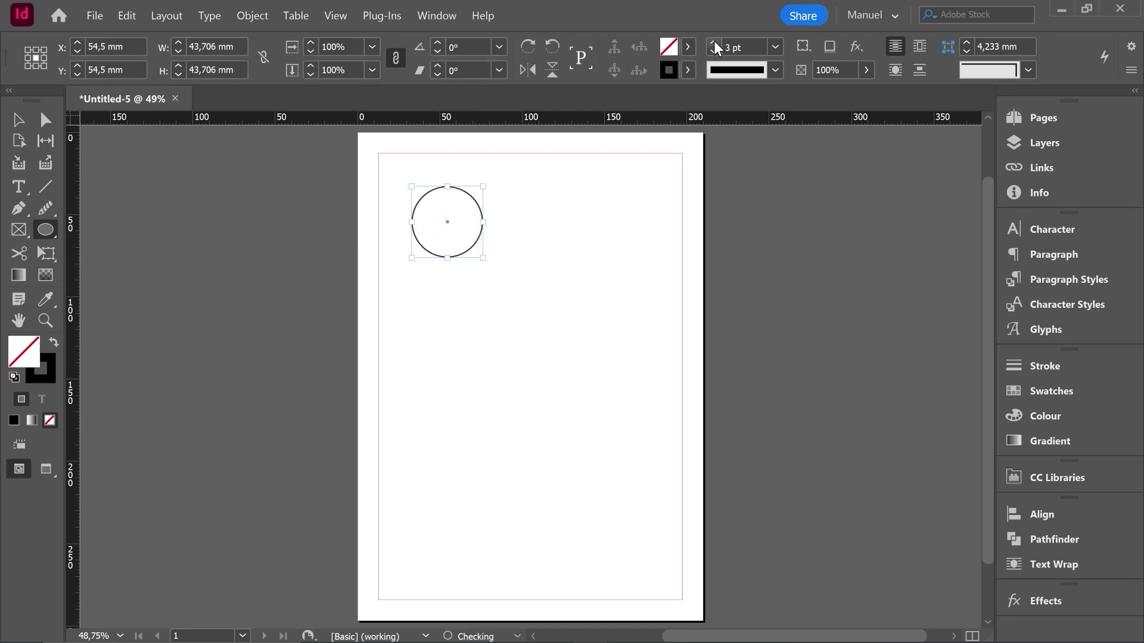
pyautogui.click(713, 43)
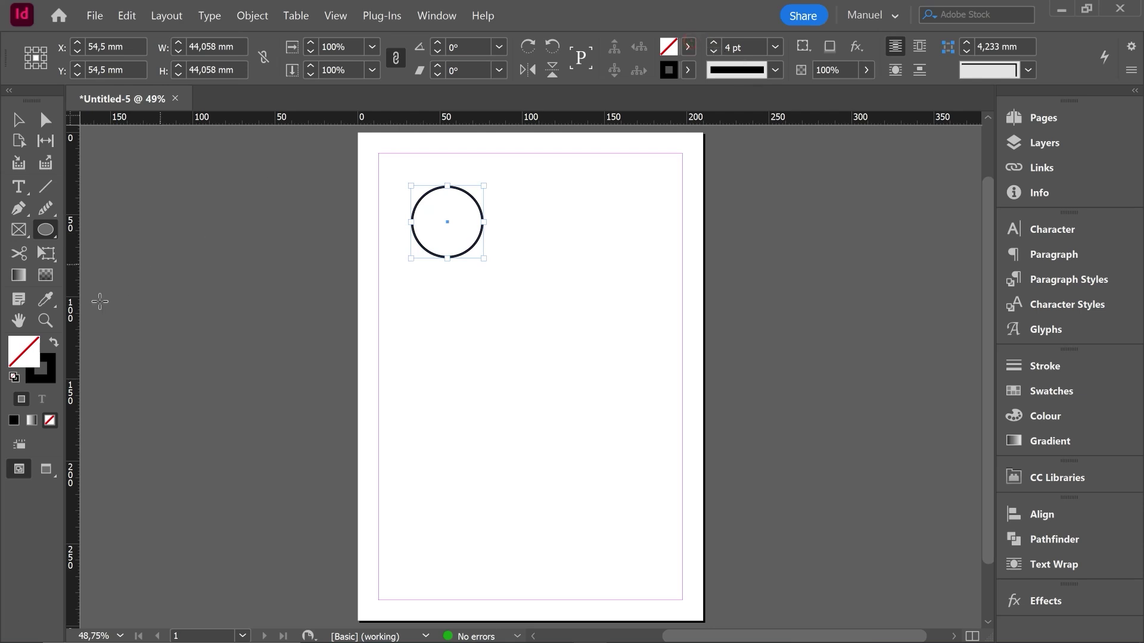
# Fill the circle with the pale pink colour eee3e6.
pyautogui.doubleClick(25, 358)
pyautogui.click(280, 141)
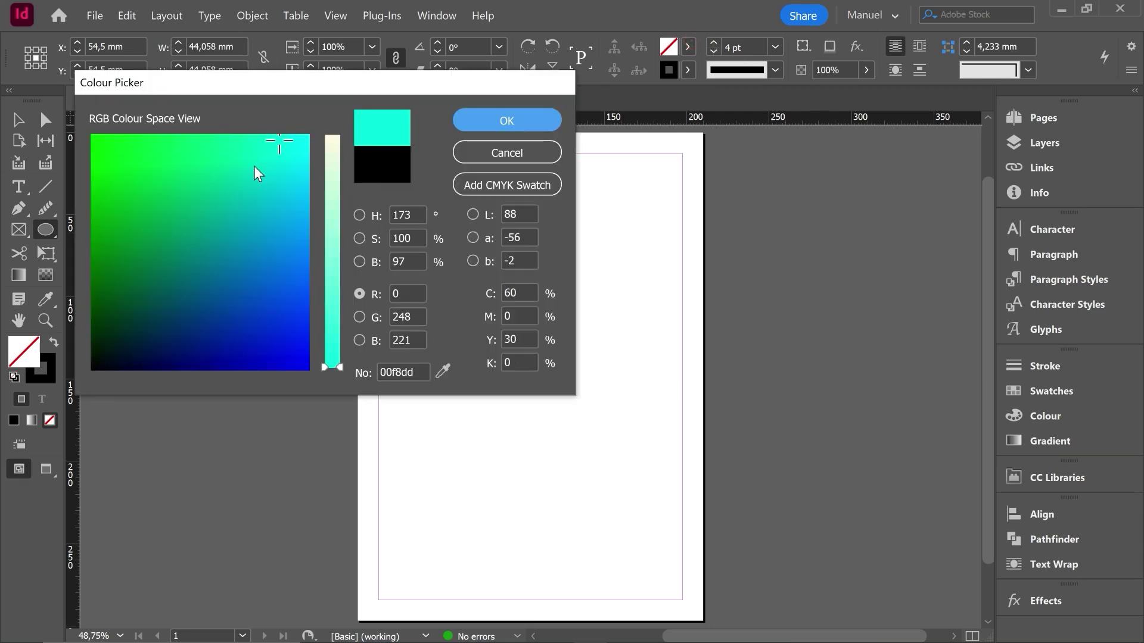
pyautogui.click(332, 150)
pyautogui.click(288, 159)
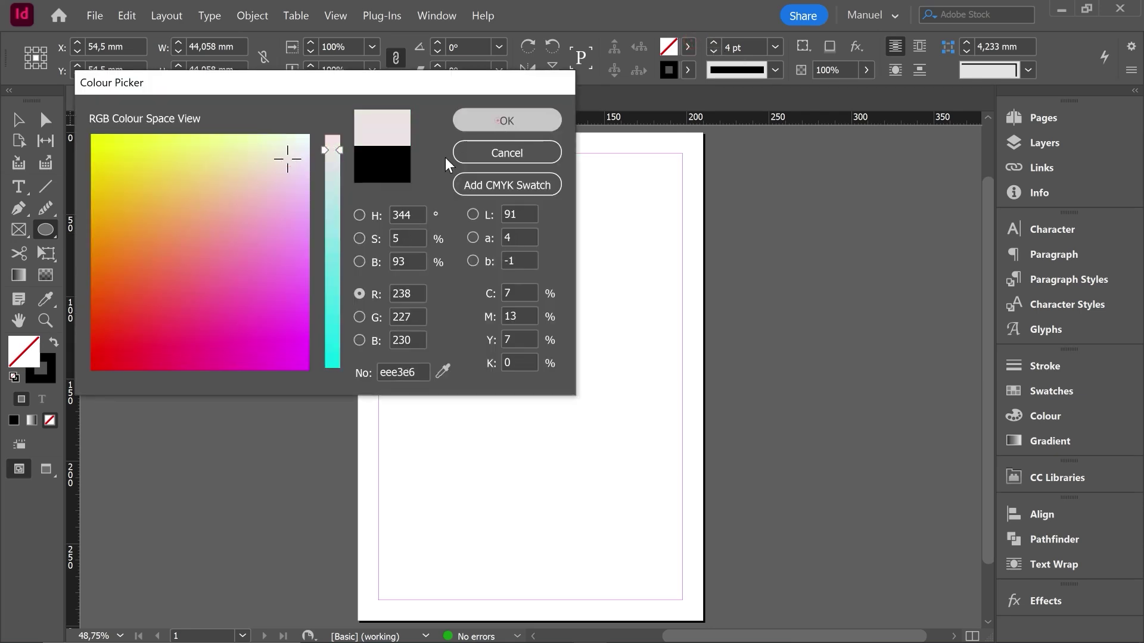
pyautogui.click(456, 118)
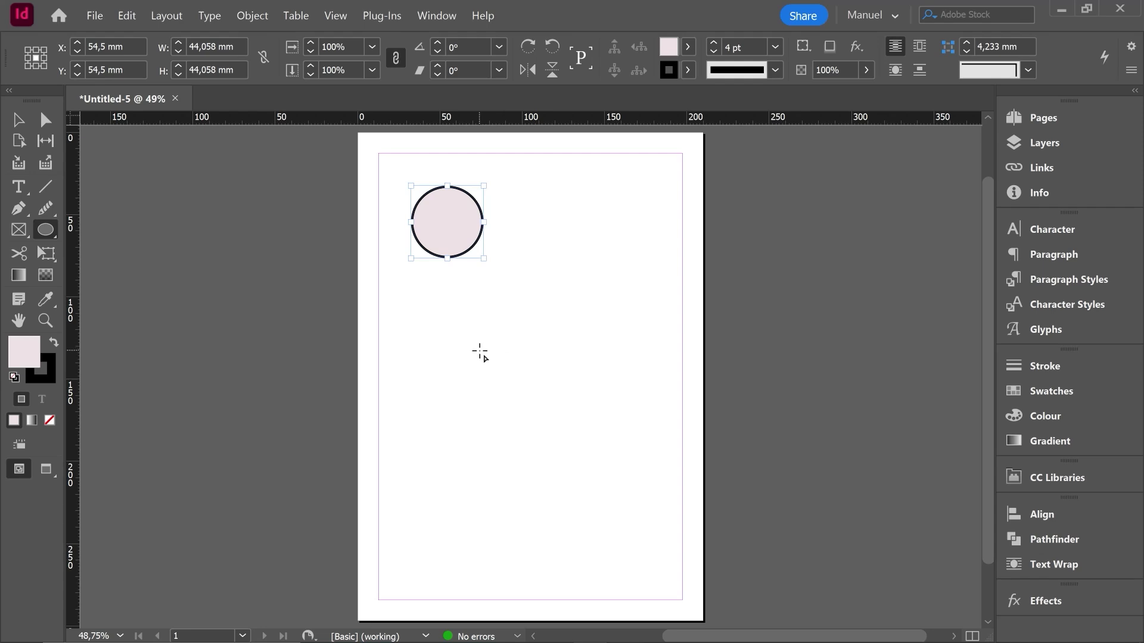
# Drag the circle into the top-left margin corner and bring up the Move dialog.
pyautogui.press('v')
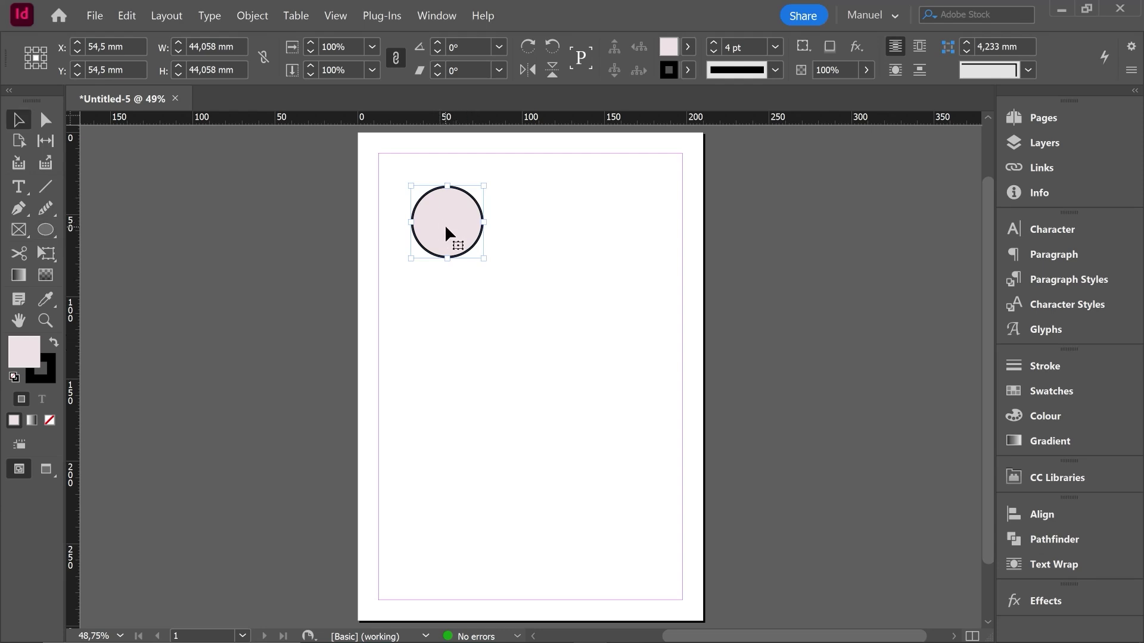
pyautogui.moveTo(444, 210); pyautogui.dragTo(423, 190)
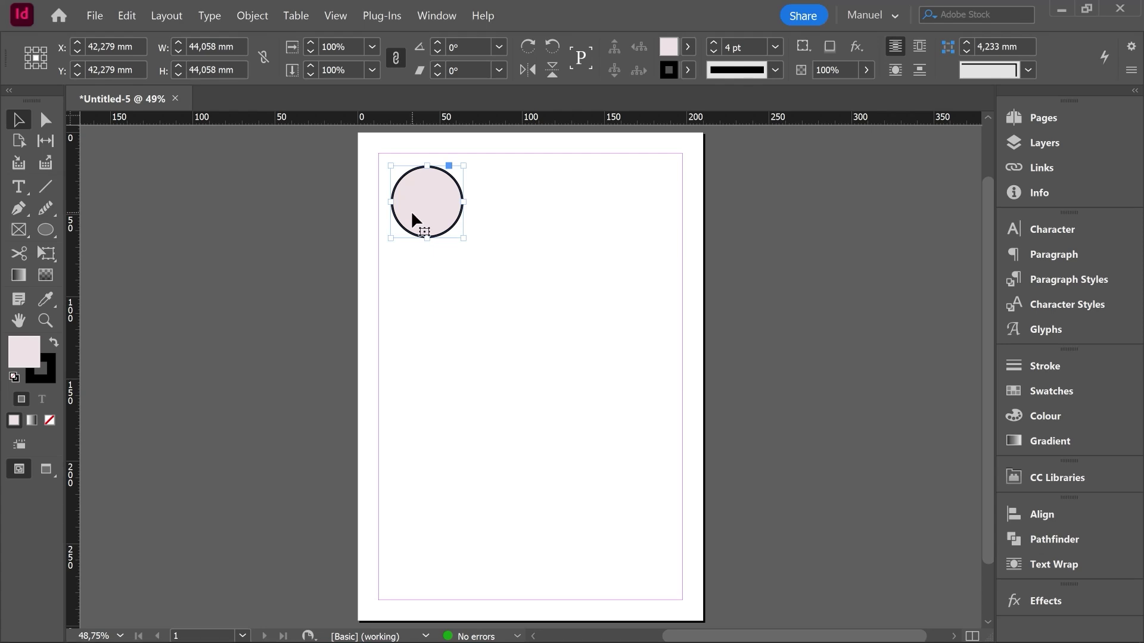
pyautogui.doubleClick(19, 120)
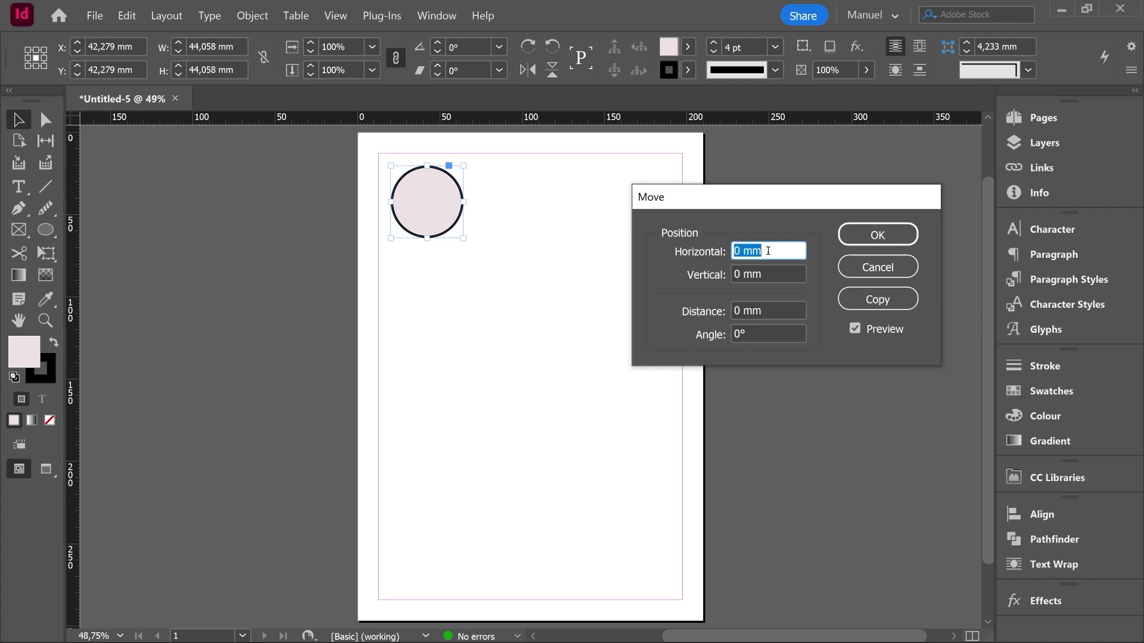
# Enter Move offsets of 25 mm horizontal and 50 mm vertical, checking the preview.
pyautogui.write('25')
pyautogui.click(771, 275)
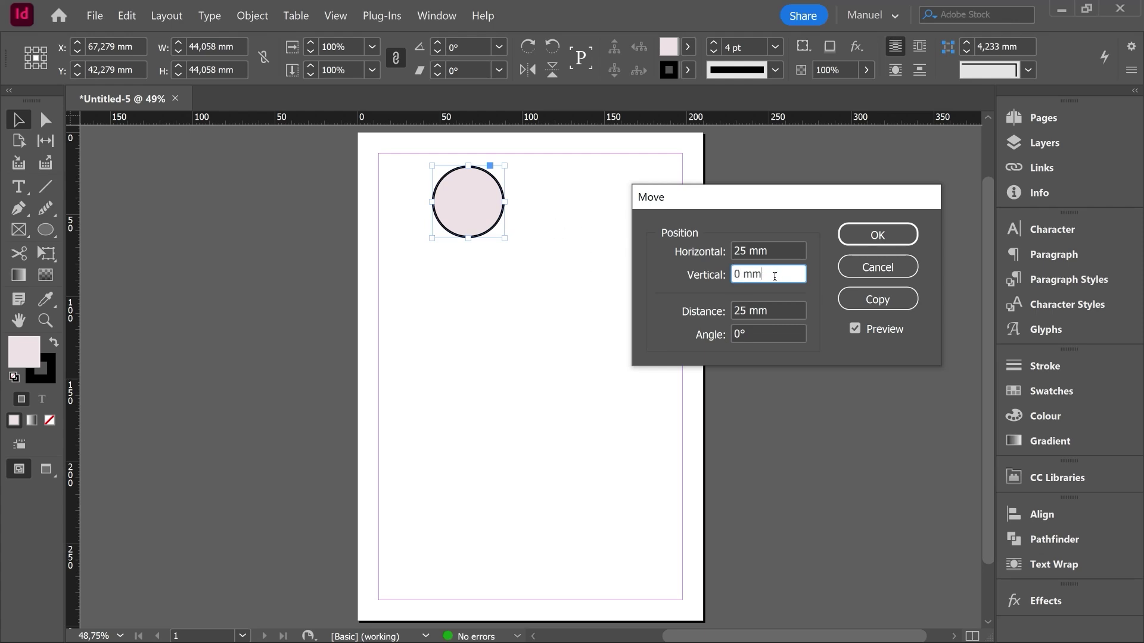
pyautogui.click(855, 329)
pyautogui.click(856, 329)
pyautogui.click(855, 328)
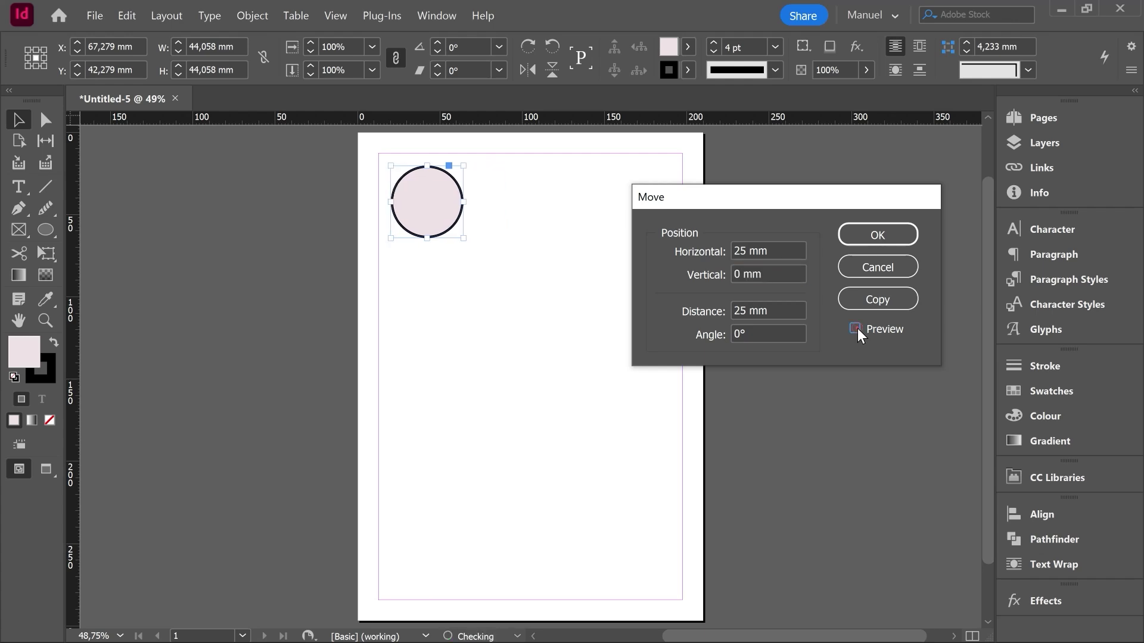
pyautogui.click(855, 329)
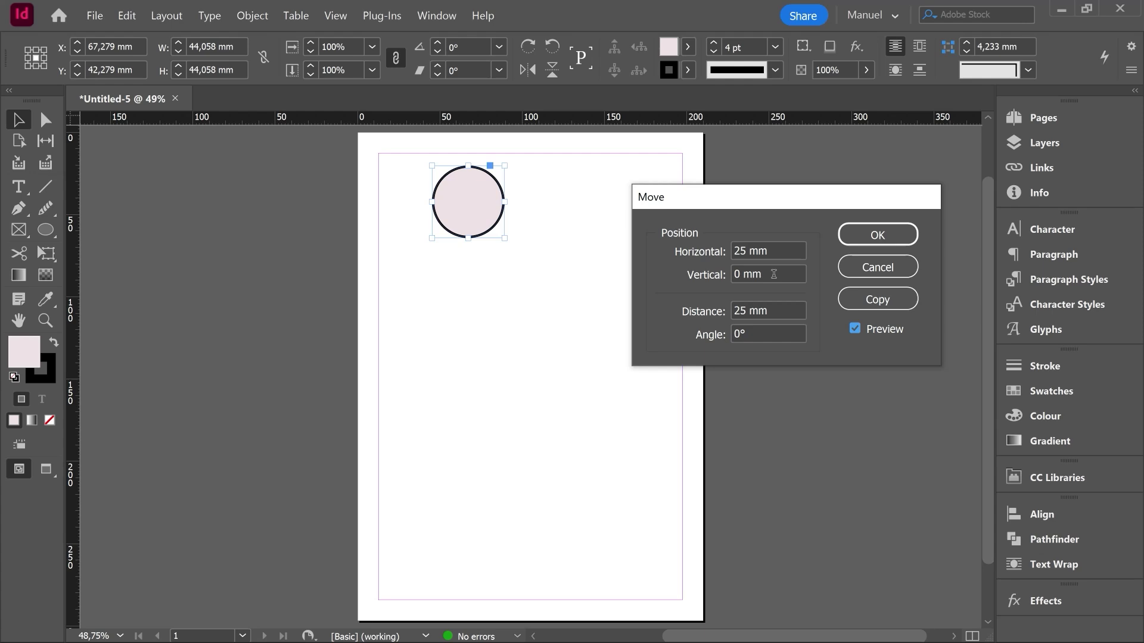
pyautogui.moveTo(773, 274); pyautogui.dragTo(703, 275)
pyautogui.write('50')
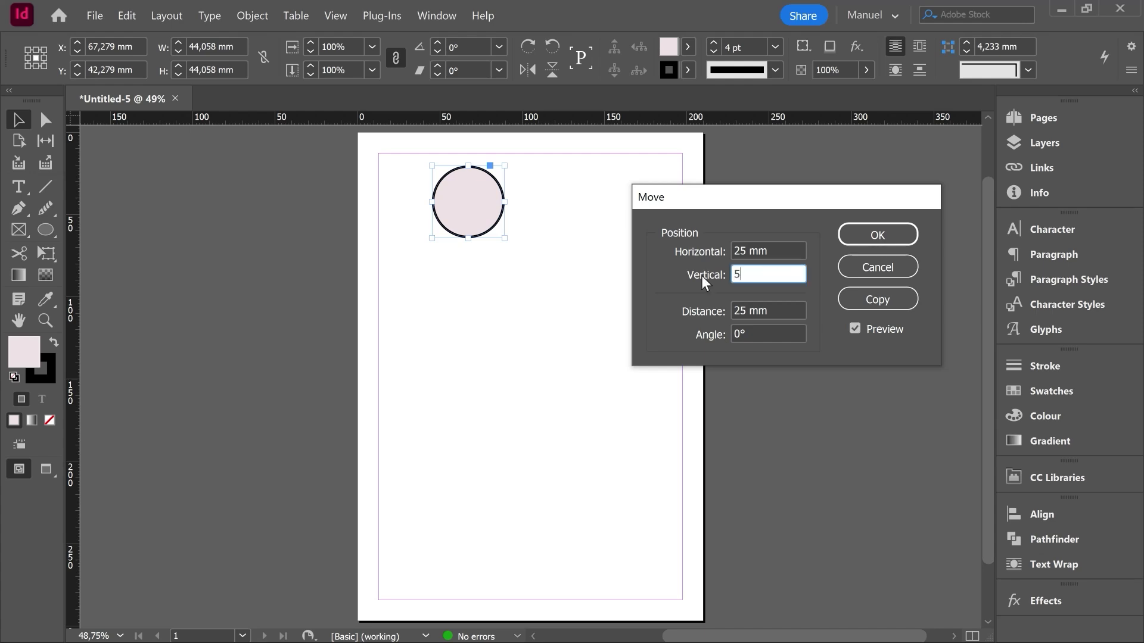
# Make a copy of the circle offset 25 mm right and 50 mm down, then delete it.
pyautogui.click(780, 249)
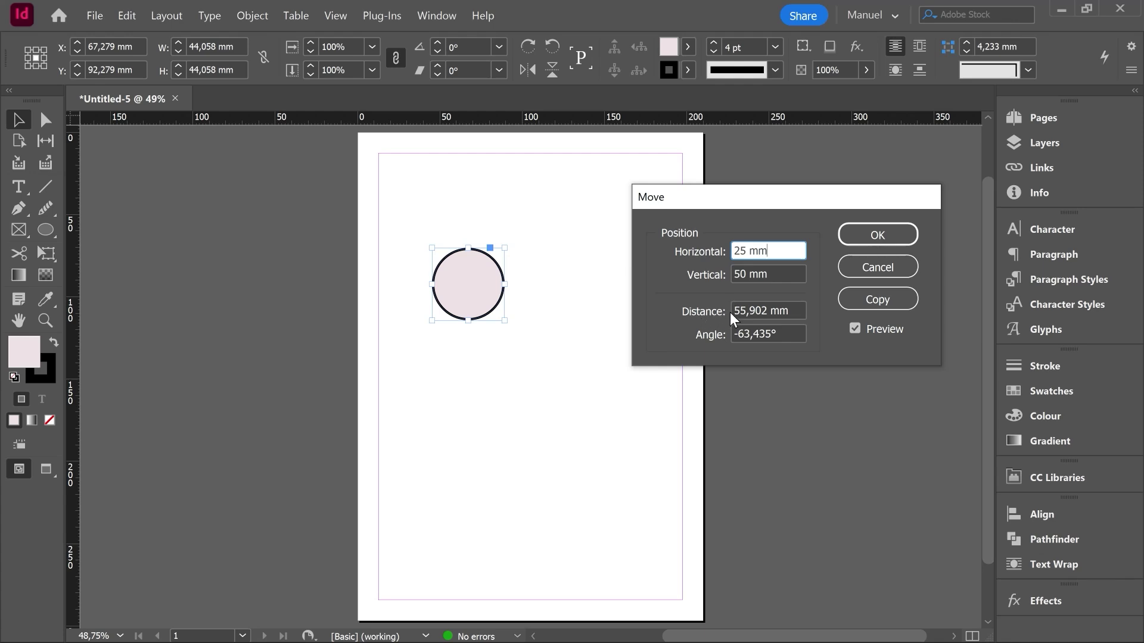
pyautogui.click(855, 328)
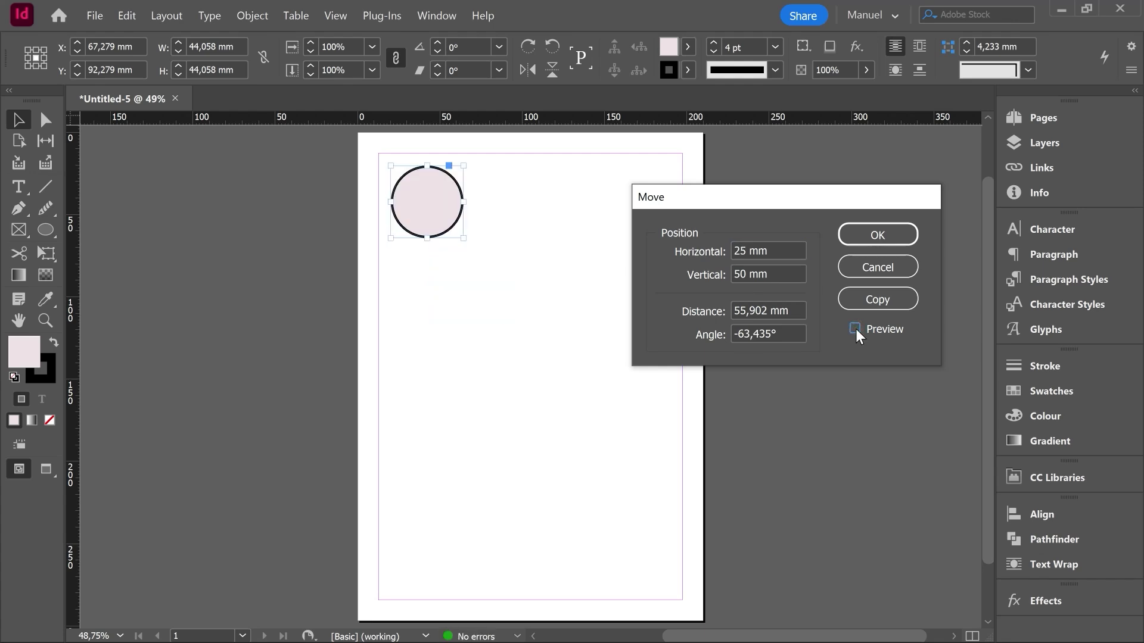
pyautogui.click(855, 329)
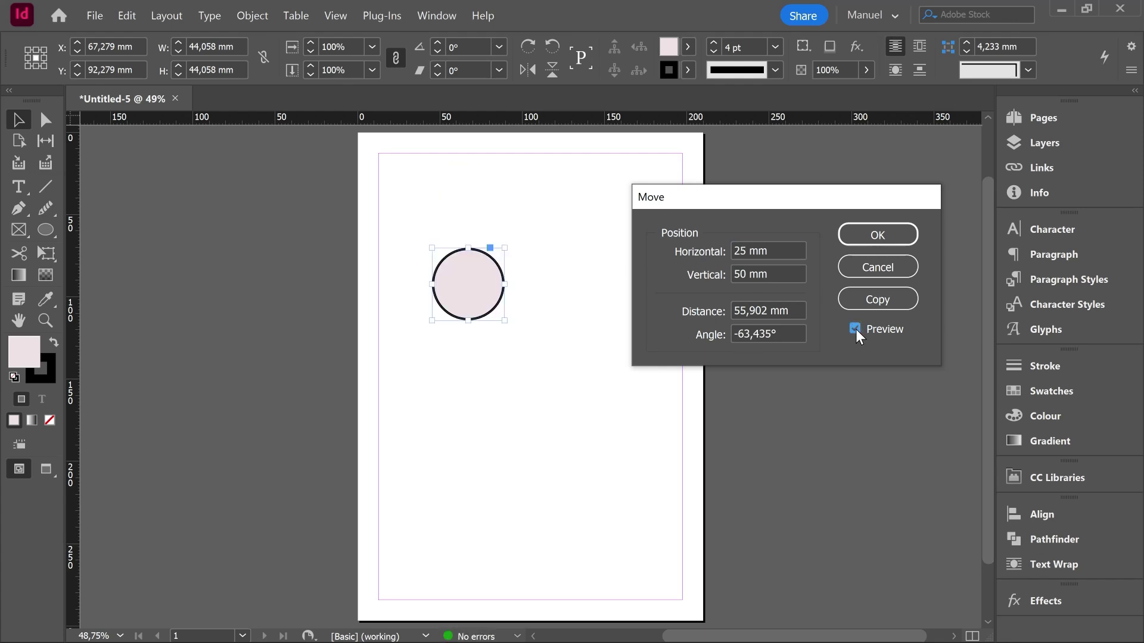
pyautogui.click(855, 329)
pyautogui.click(855, 330)
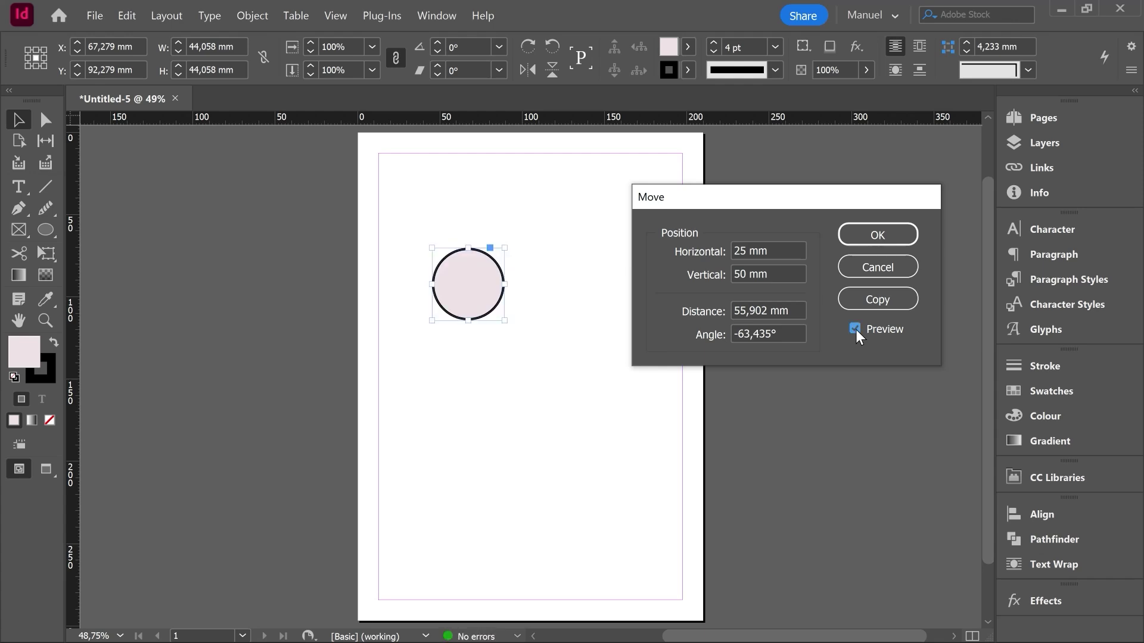
pyautogui.click(866, 298)
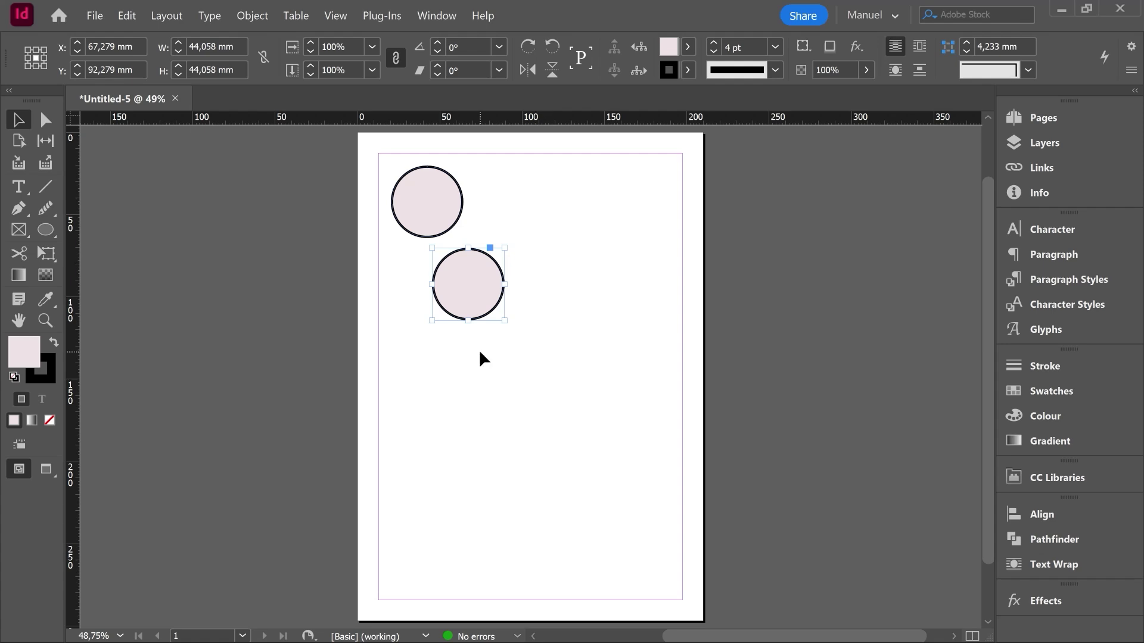
pyautogui.press('Delete')
# Try moving the circle right along the top and down the page, undoing each move.
pyautogui.click(438, 209)
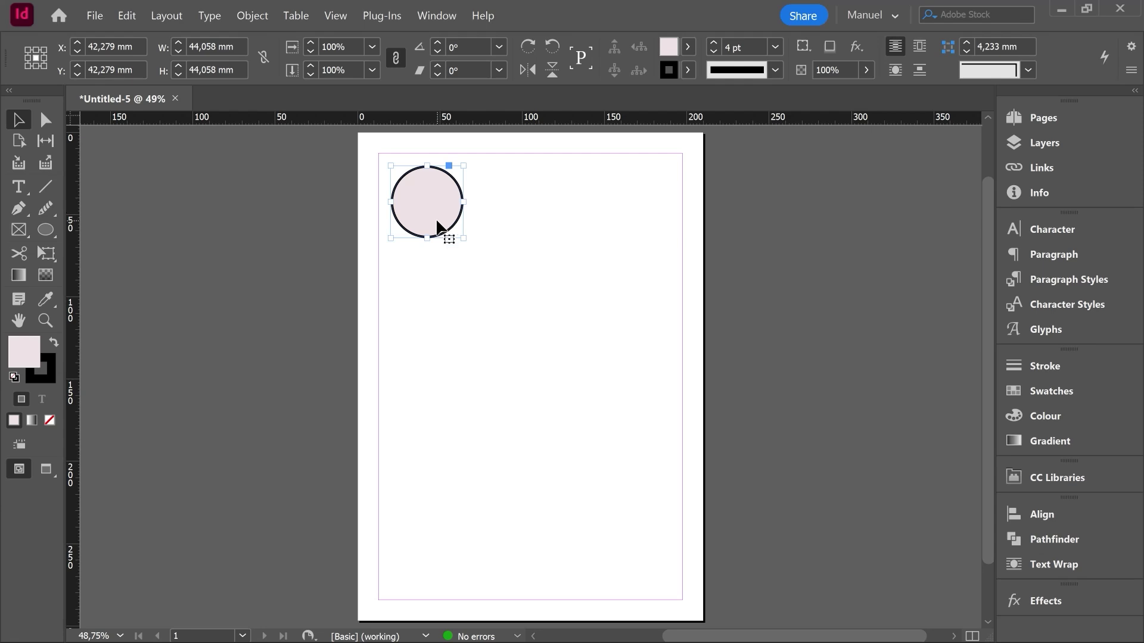
pyautogui.moveTo(429, 221); pyautogui.dragTo(533, 221)
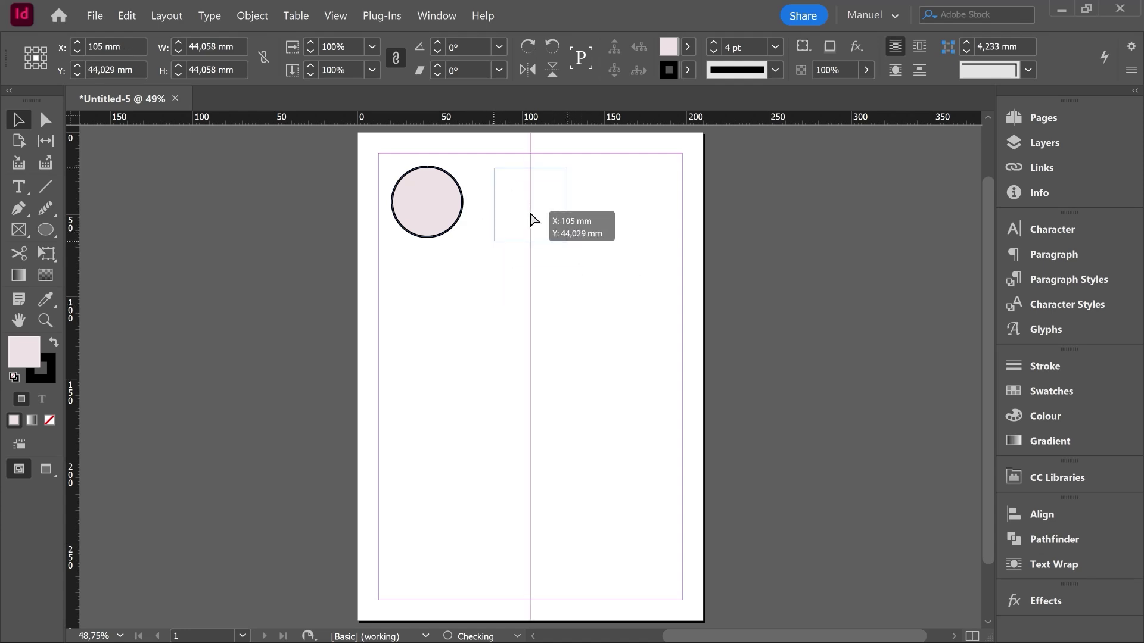
pyautogui.moveTo(532, 219)
pyautogui.mouseDown()
pyautogui.moveTo(592, 221)
pyautogui.moveTo(539, 223)
pyautogui.mouseUp()
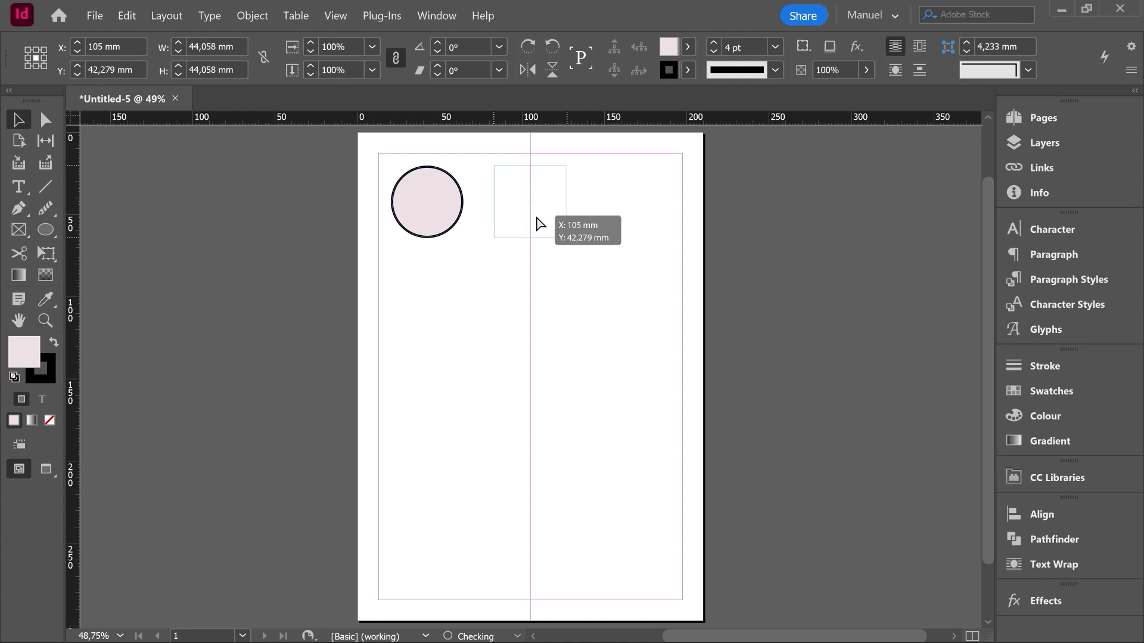
pyautogui.moveTo(540, 223); pyautogui.dragTo(580, 229)
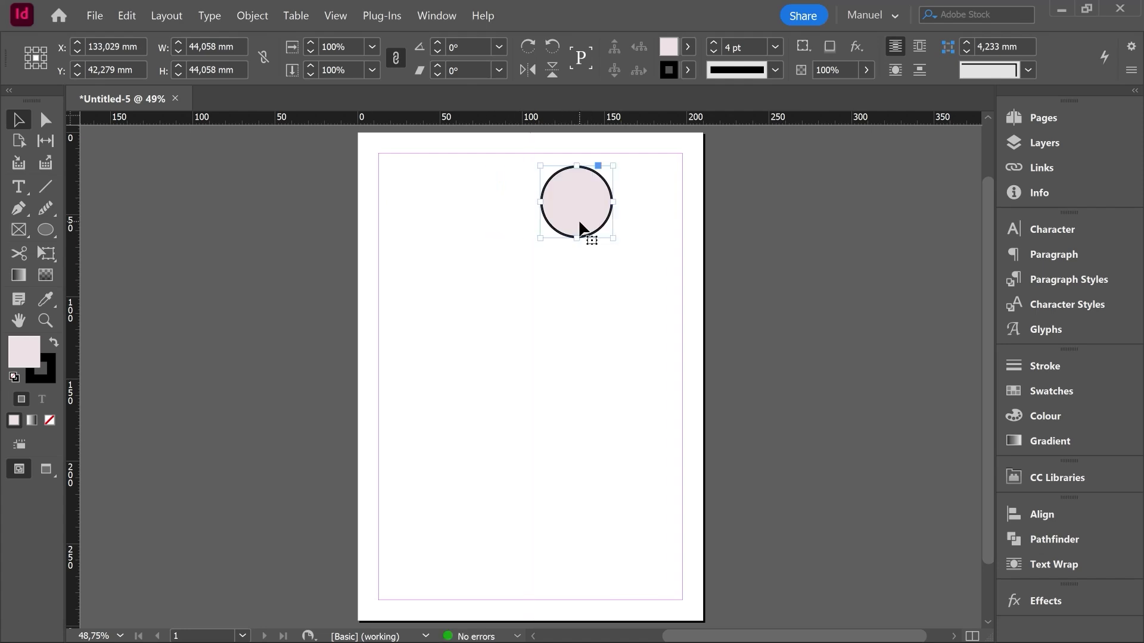
pyautogui.hotkey('ctrl', 'z')
pyautogui.hotkey('ctrl', 'z')
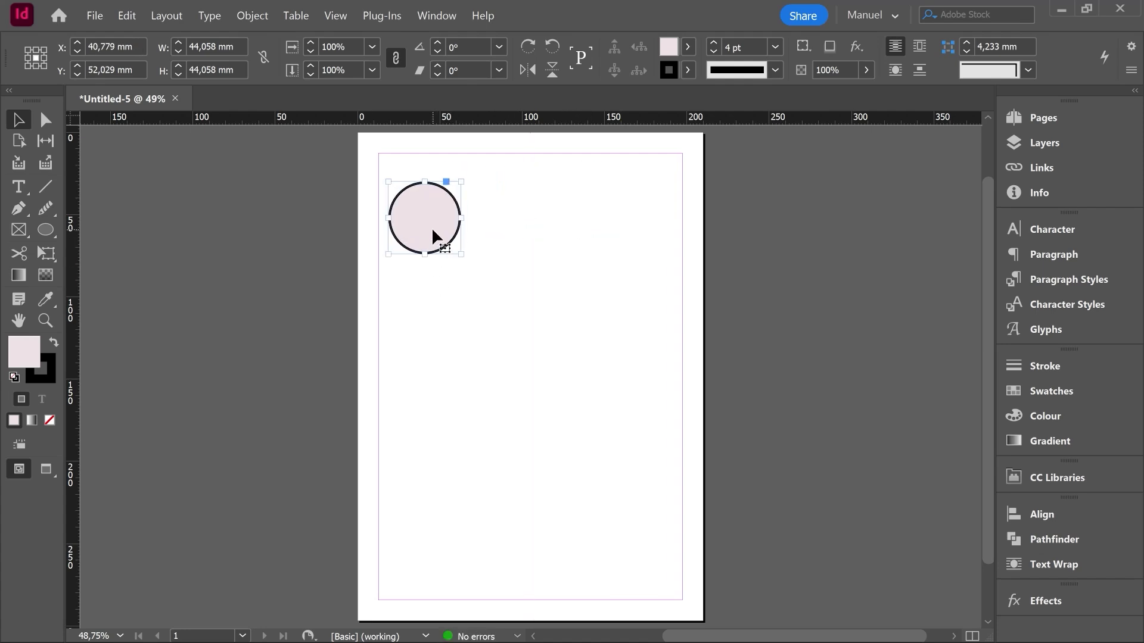
pyautogui.moveTo(432, 230); pyautogui.dragTo(435, 327)
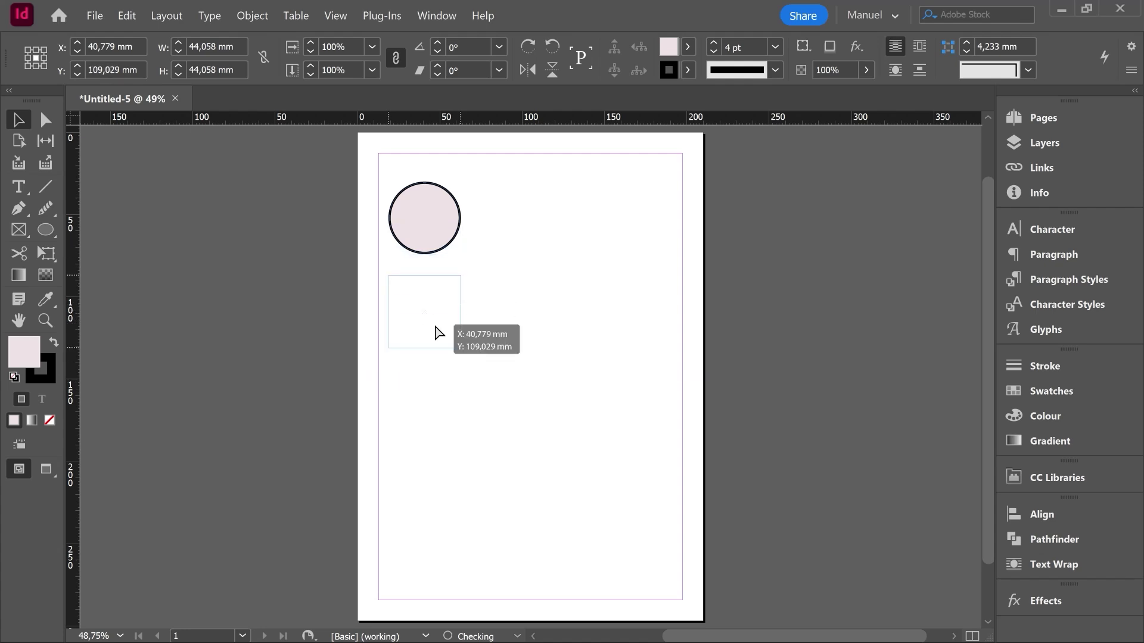
pyautogui.moveTo(436, 327); pyautogui.dragTo(436, 356)
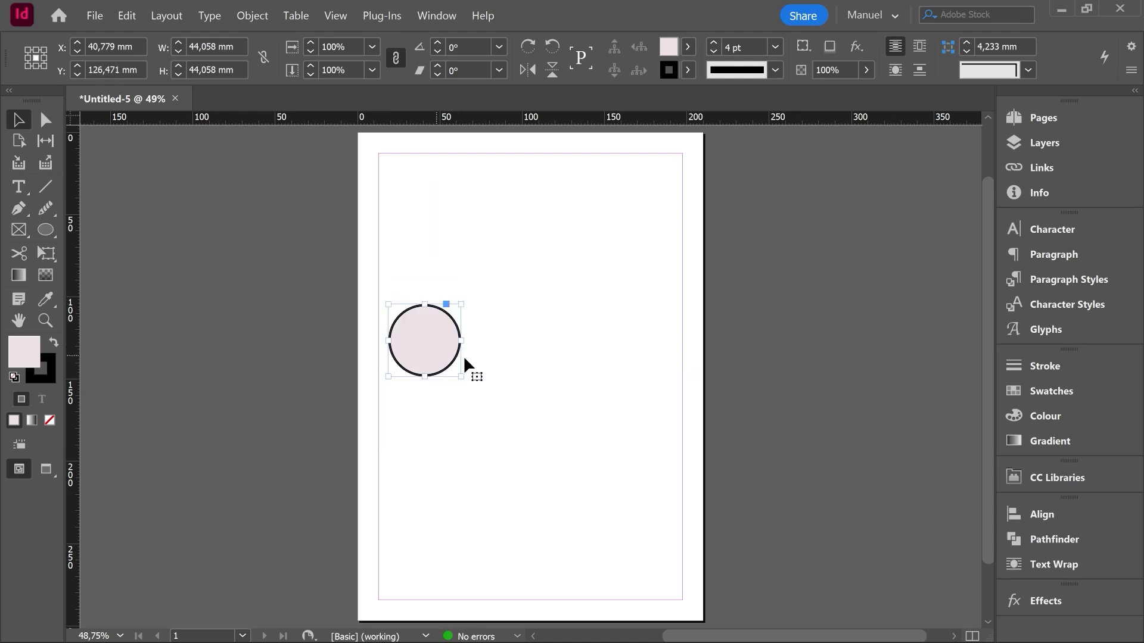
pyautogui.hotkey('ctrl', 'z')
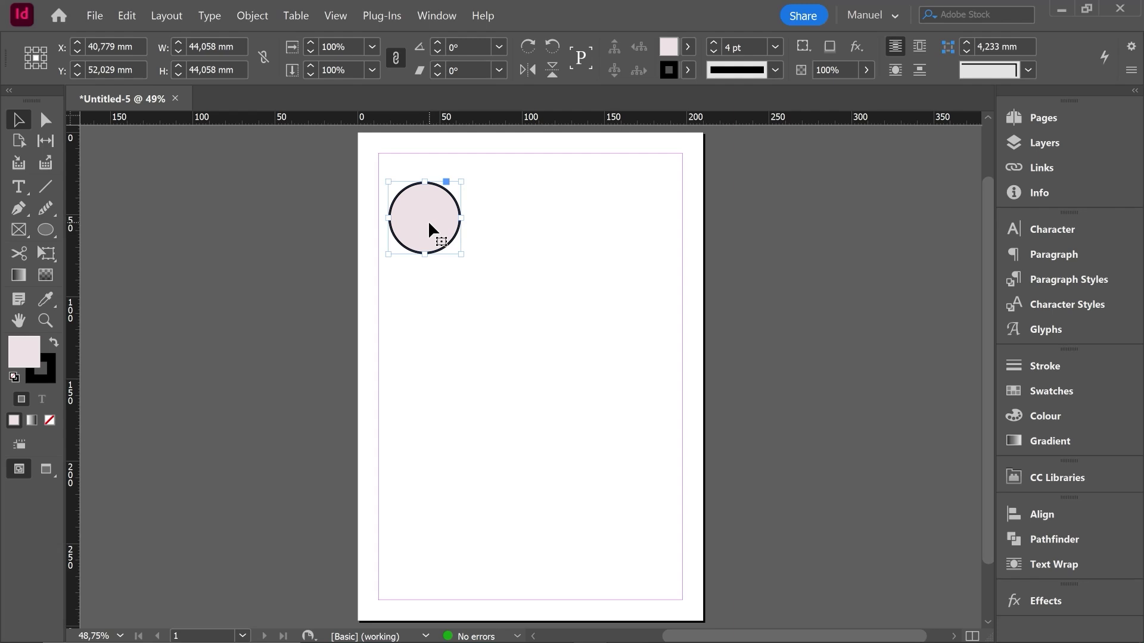
# Alt-drag a copy of the circle to the top-right, after undoing a mid-page trial copy.
pyautogui.moveTo(430, 220); pyautogui.dragTo(551, 341)
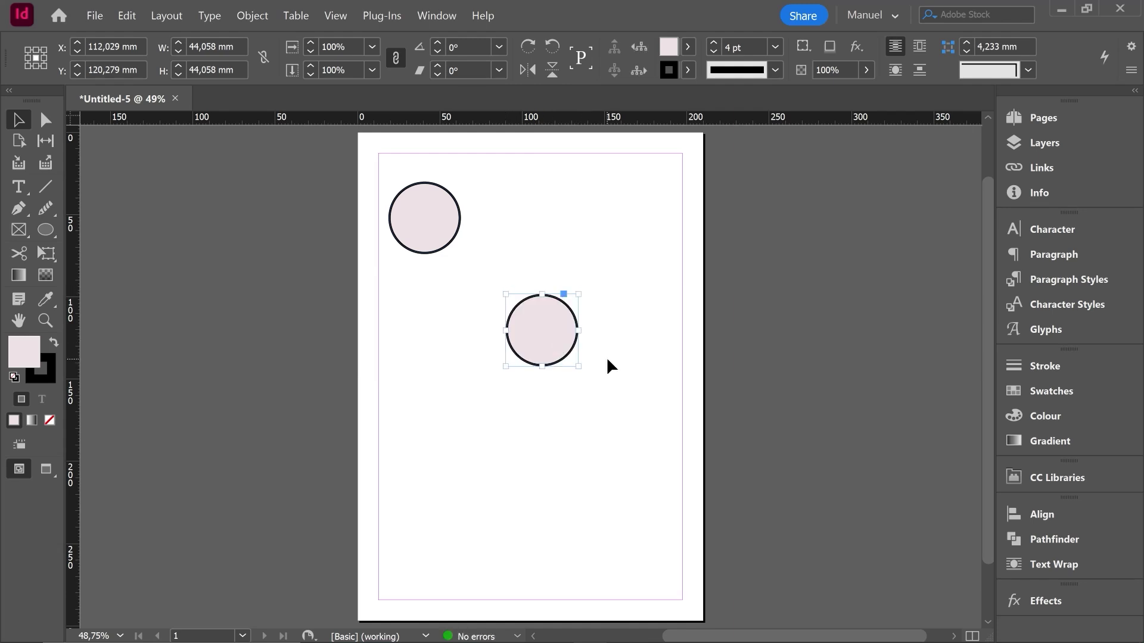
pyautogui.hotkey('ctrl', 'z')
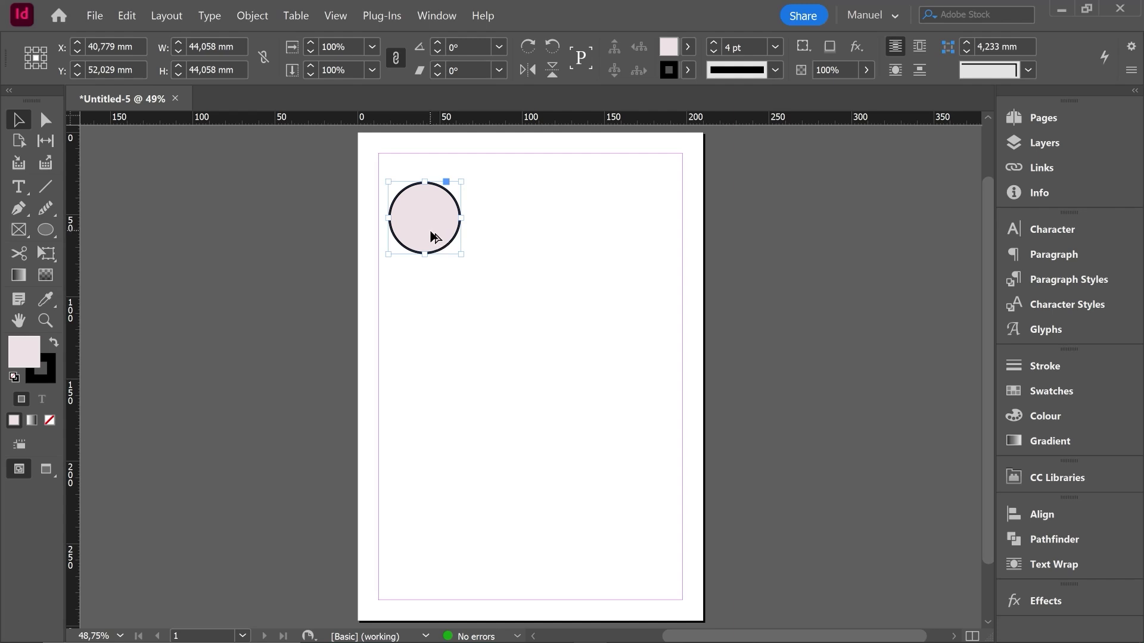
pyautogui.moveTo(431, 231); pyautogui.dragTo(523, 241)
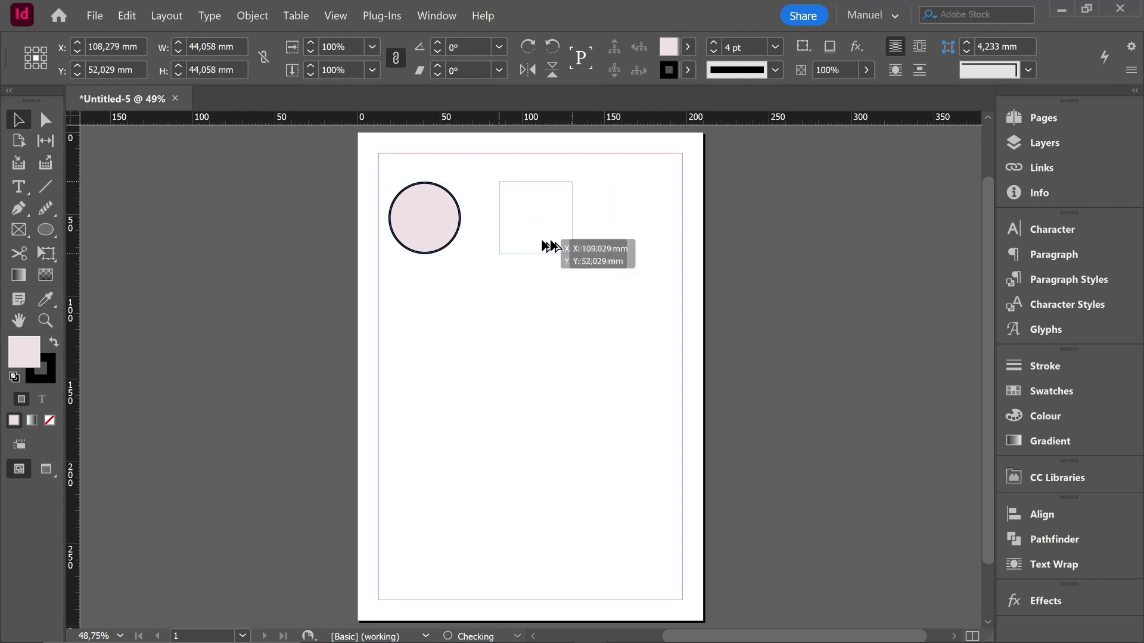
pyautogui.moveTo(543, 246); pyautogui.dragTo(608, 245)
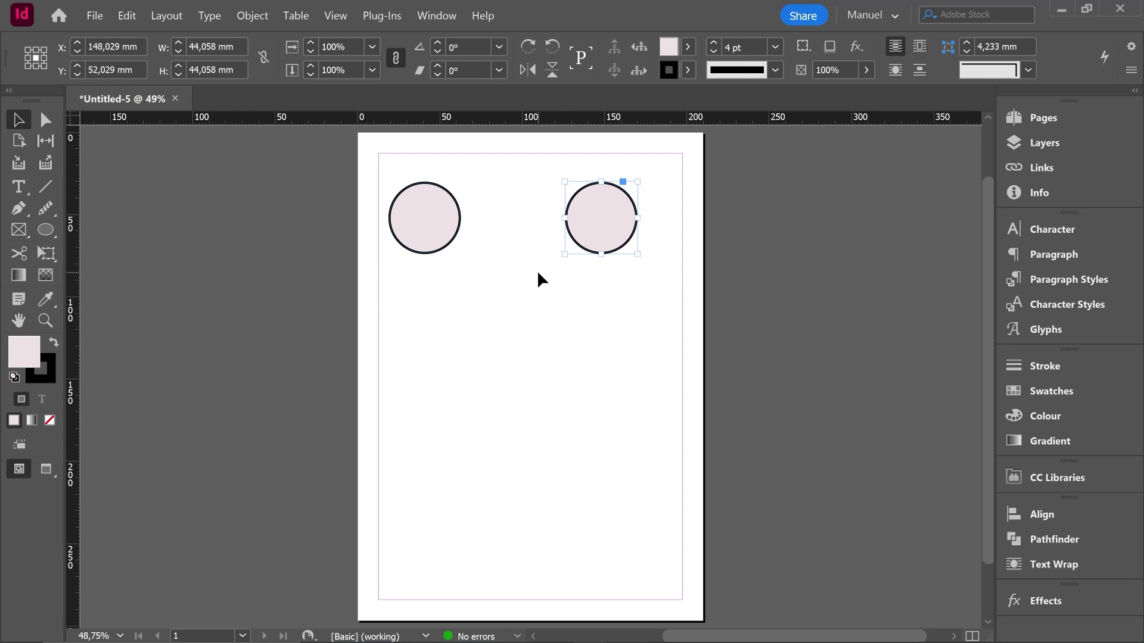
# Copy the top-left circle down twice, then delete both lower copies.
pyautogui.click(430, 224)
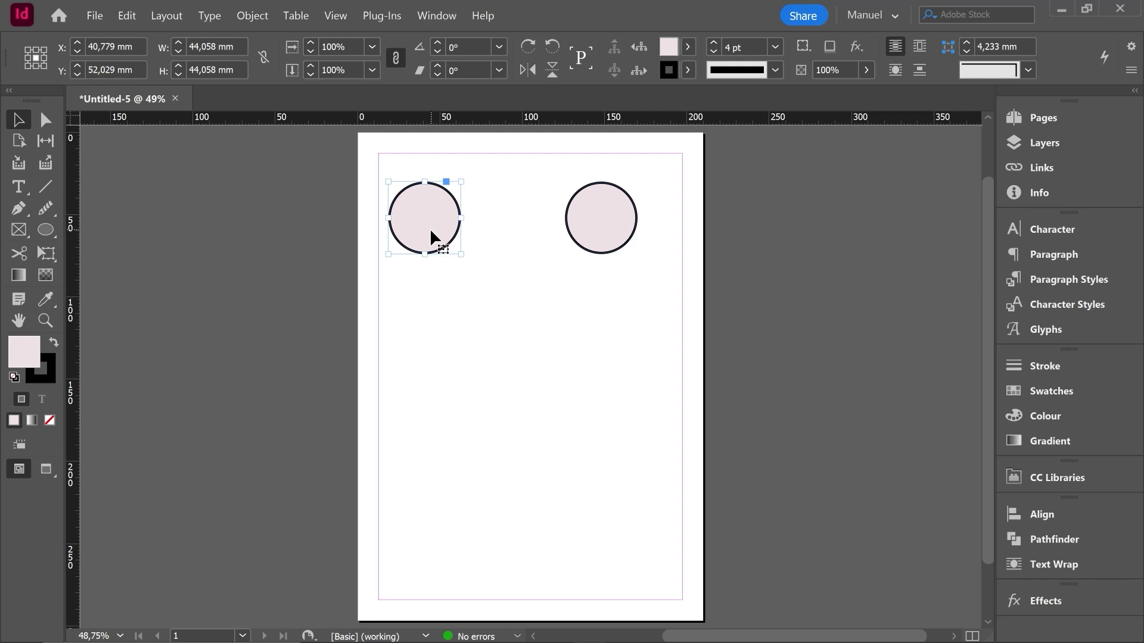
pyautogui.moveTo(431, 217); pyautogui.dragTo(438, 376)
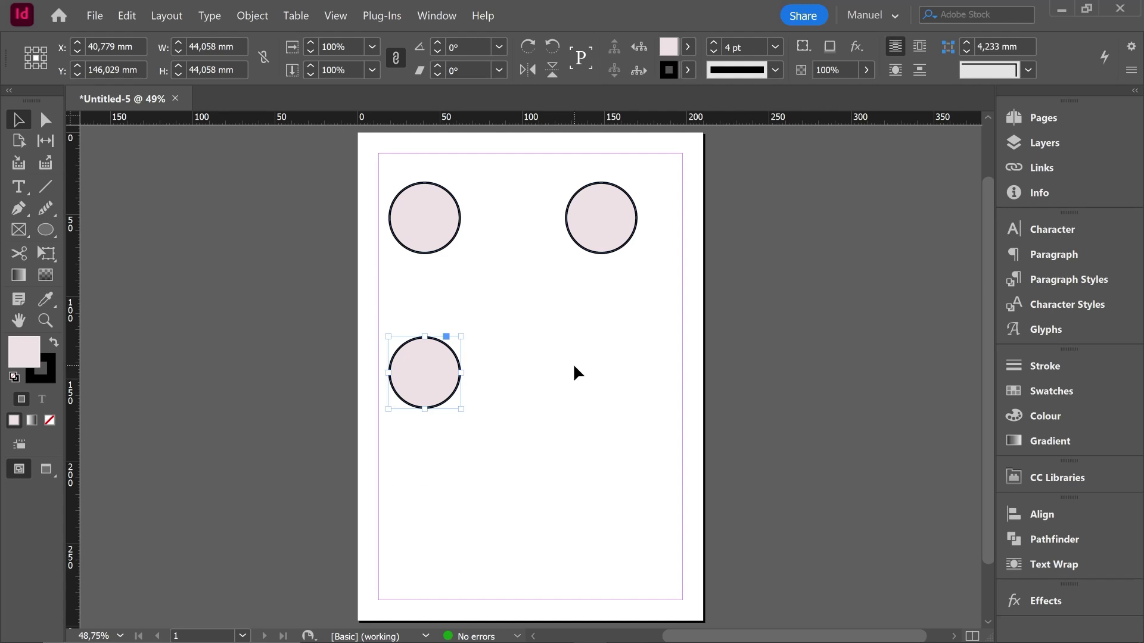
pyautogui.hotkey('ctrl', 'alt', 'shift', 'd')
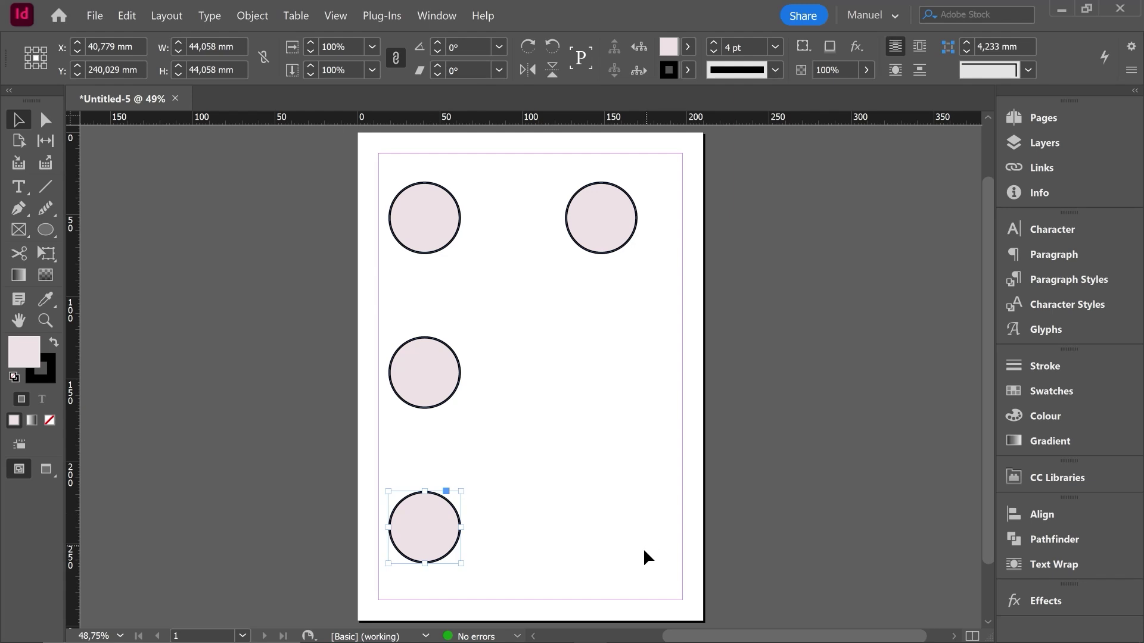
pyautogui.moveTo(642, 547); pyautogui.dragTo(419, 349)
pyautogui.press('Delete')
# Delete the top-right circle and snap the remaining one into the top-left margin corner.
pyautogui.click(586, 230)
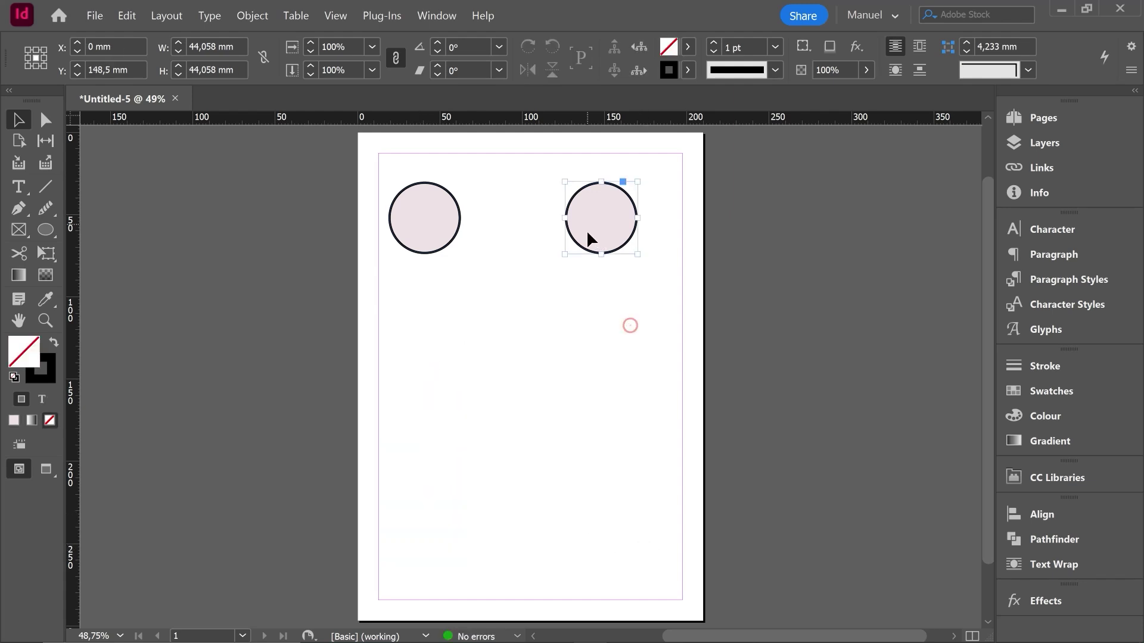
pyautogui.press('Delete')
pyautogui.moveTo(434, 250); pyautogui.dragTo(424, 222)
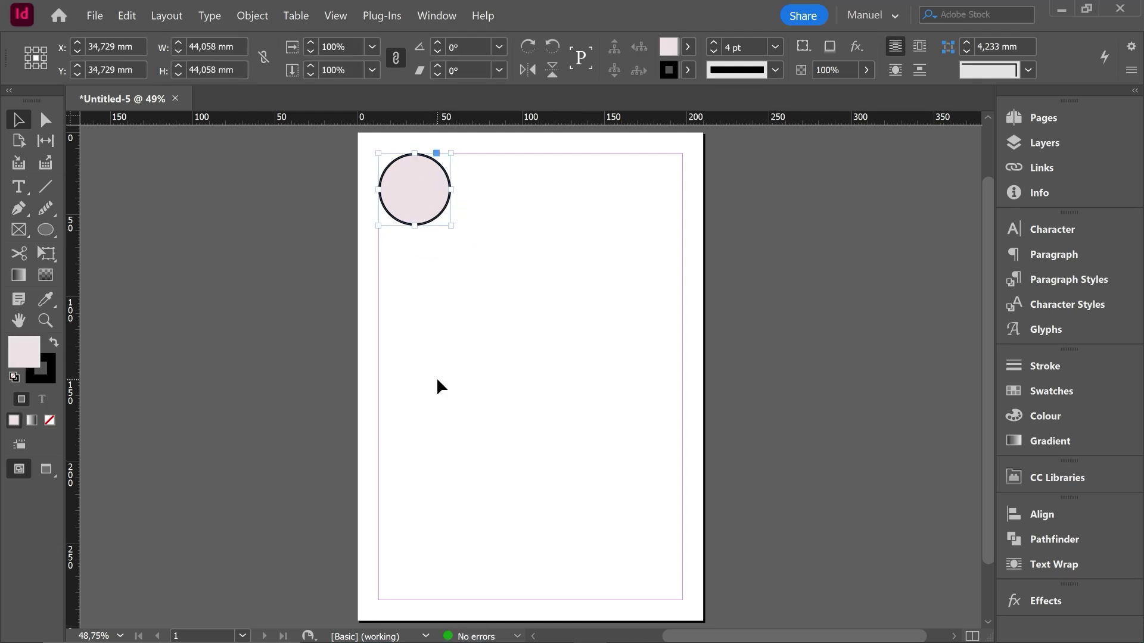
# Shrink the circle to 37,45 mm and repeat it into a six-circle column down the left.
pyautogui.moveTo(451, 226)
pyautogui.mouseDown()
pyautogui.moveTo(441, 215)
pyautogui.moveTo(415, 285)
pyautogui.moveTo(422, 266)
pyautogui.mouseUp()
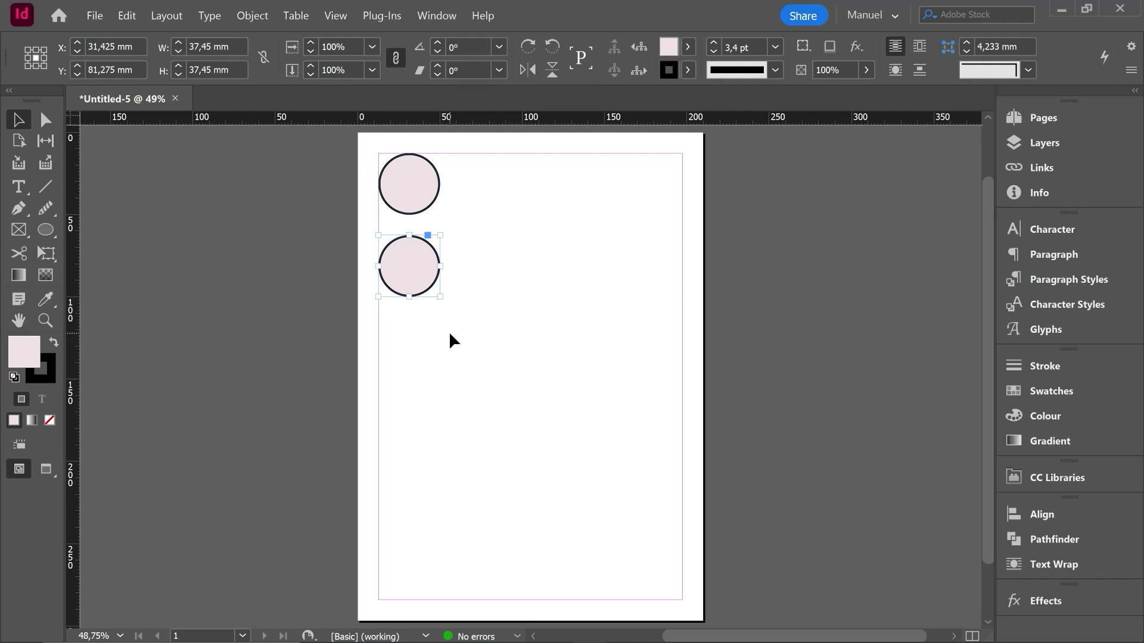
pyautogui.hotkey('ctrl', 'alt', 'shift', 'd')
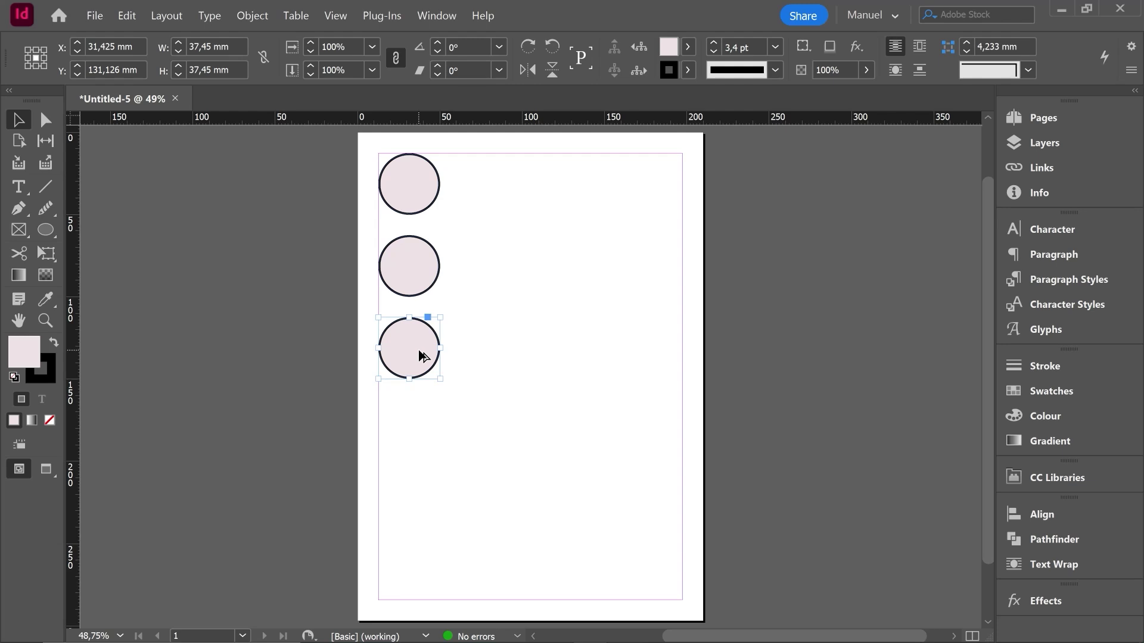
pyautogui.hotkey('ctrl', 'alt', 'shift', 'd')
pyautogui.hotkey('ctrl', 'alt', 'shift', 'd')
pyautogui.hotkey('ctrl', 'alt', 'shift', 'd')
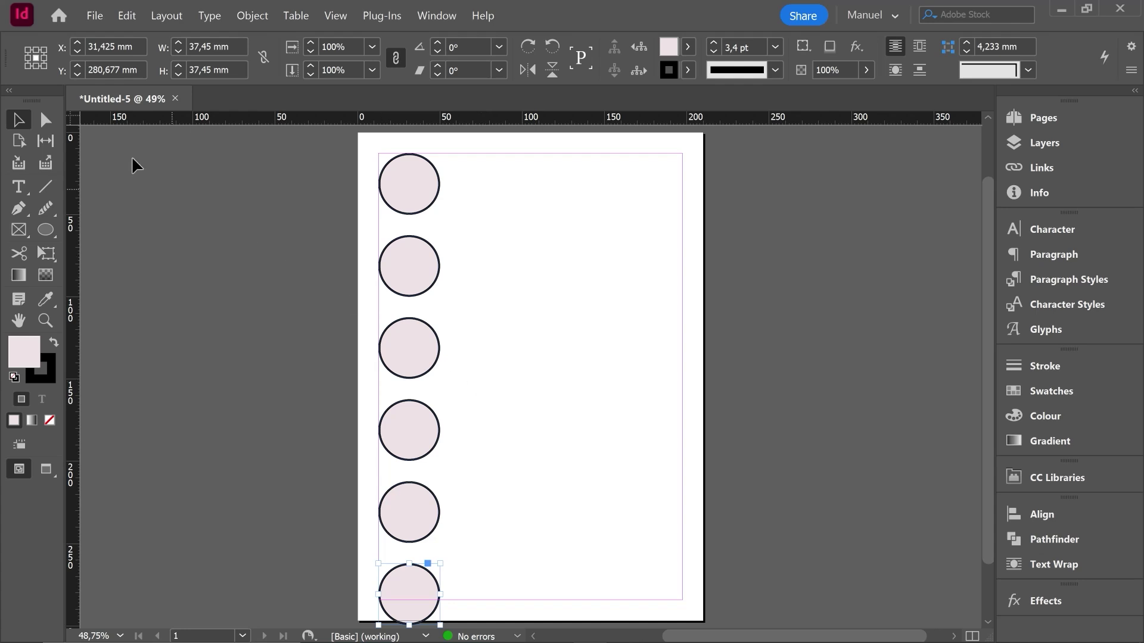
# Delete the five lower circles, leaving the top-left circle selected.
pyautogui.click(129, 15)
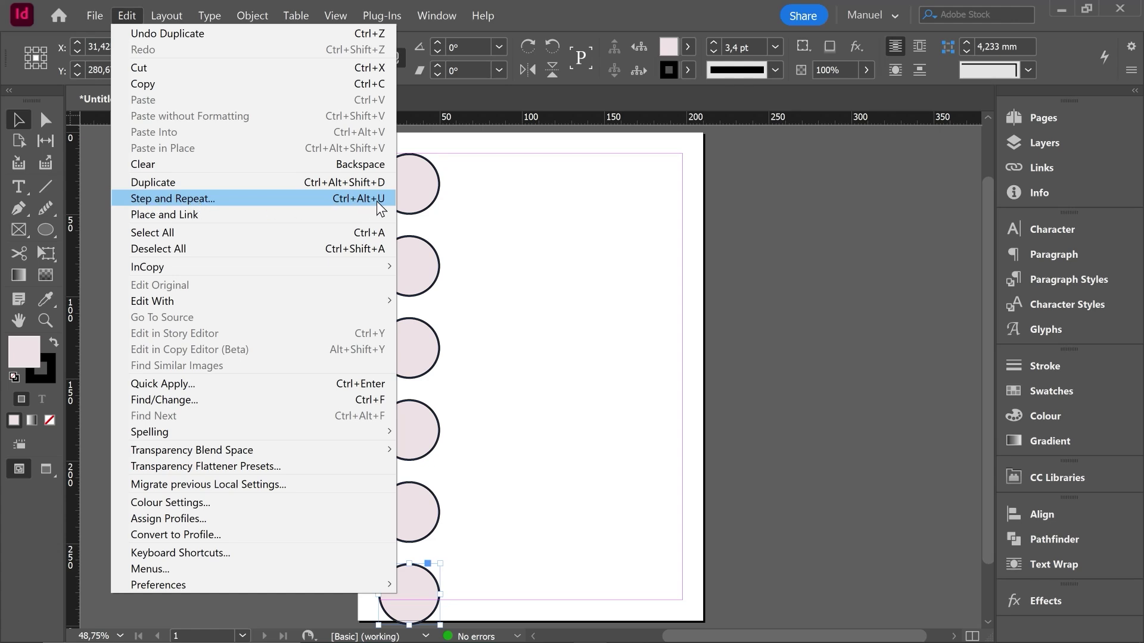
pyautogui.click(510, 227)
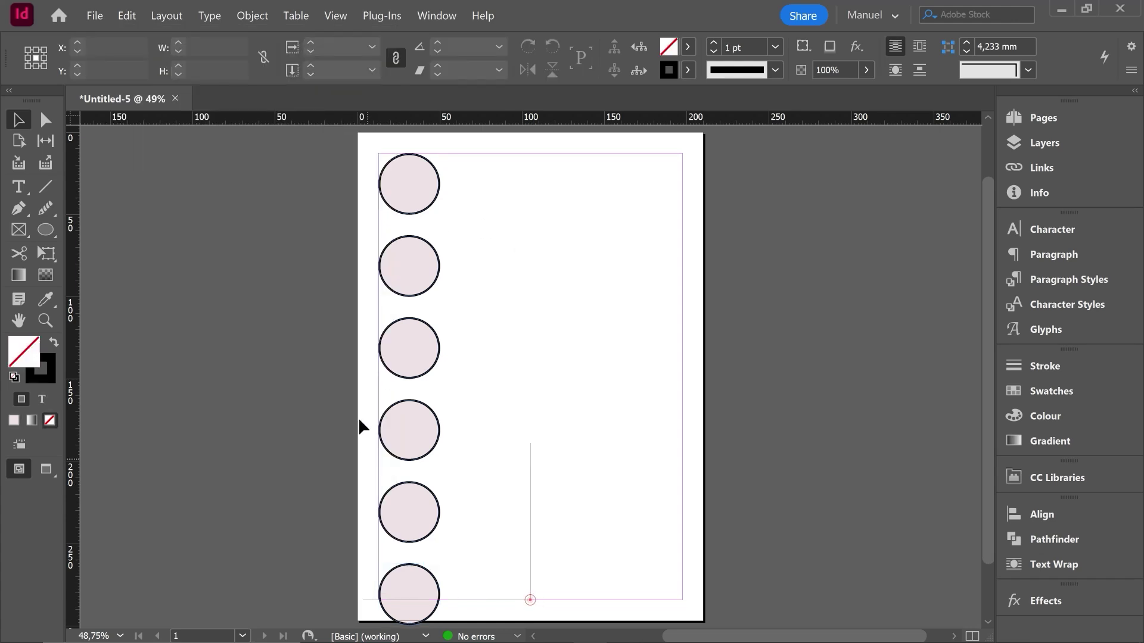
pyautogui.moveTo(360, 420); pyautogui.dragTo(355, 266)
pyautogui.press('Delete')
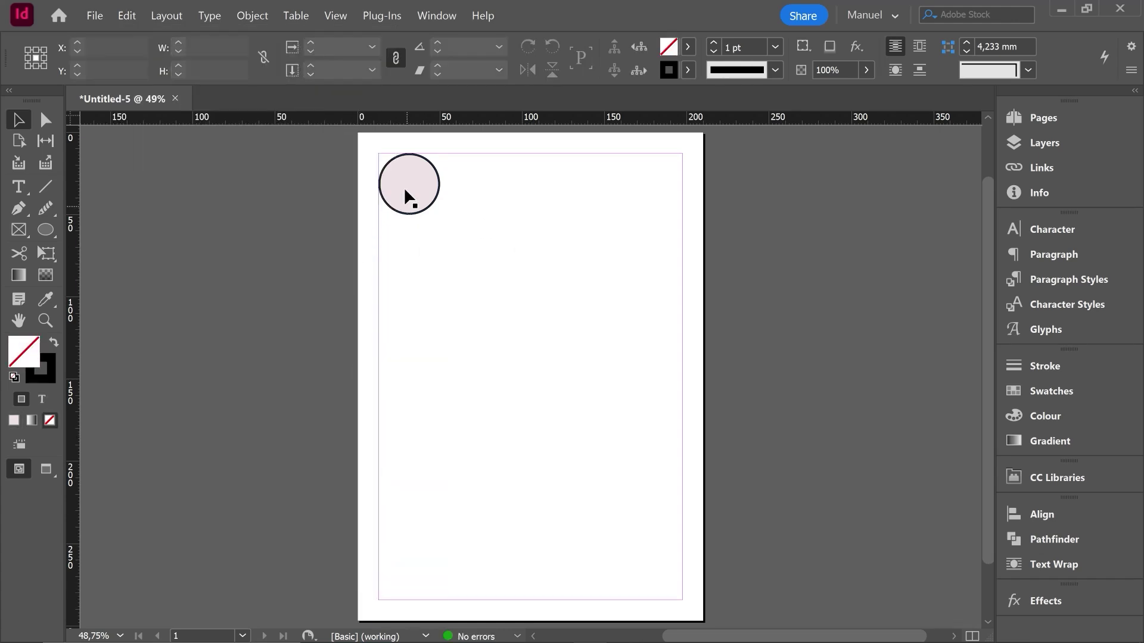
pyautogui.click(402, 180)
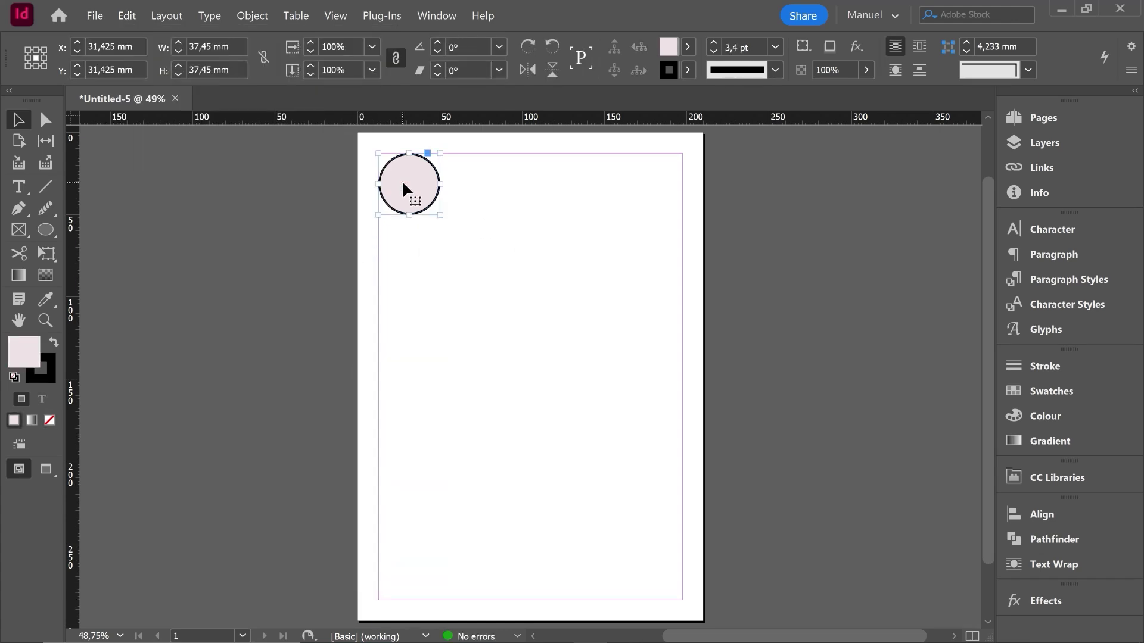
pyautogui.click(126, 16)
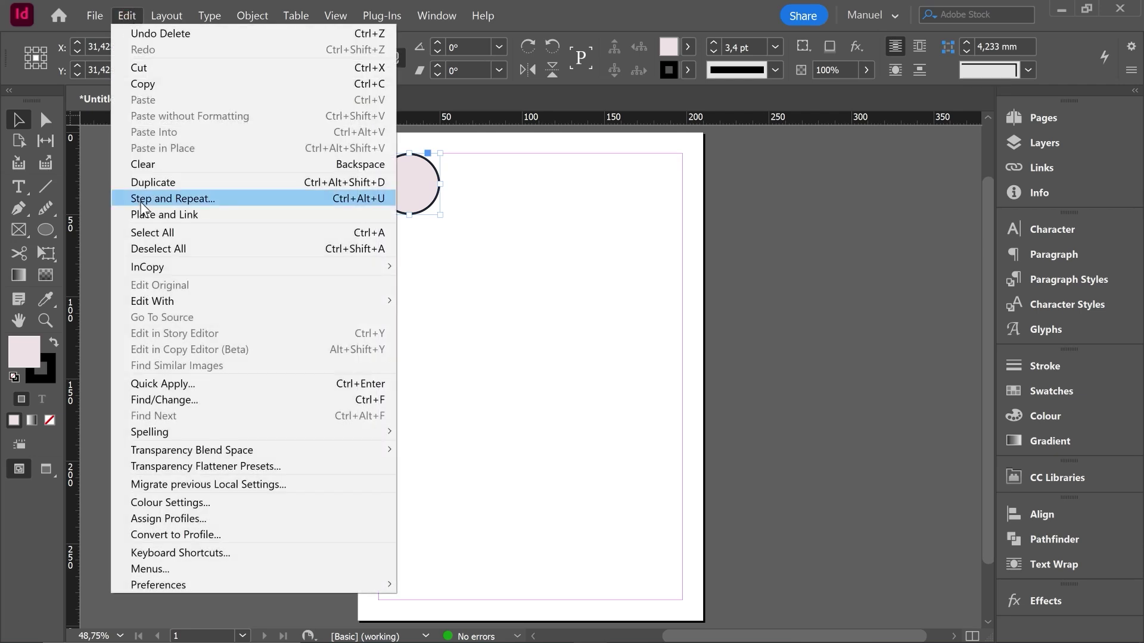
# In Step and Repeat, set both horizontal and vertical offsets to 37 mm.
pyautogui.click(185, 198)
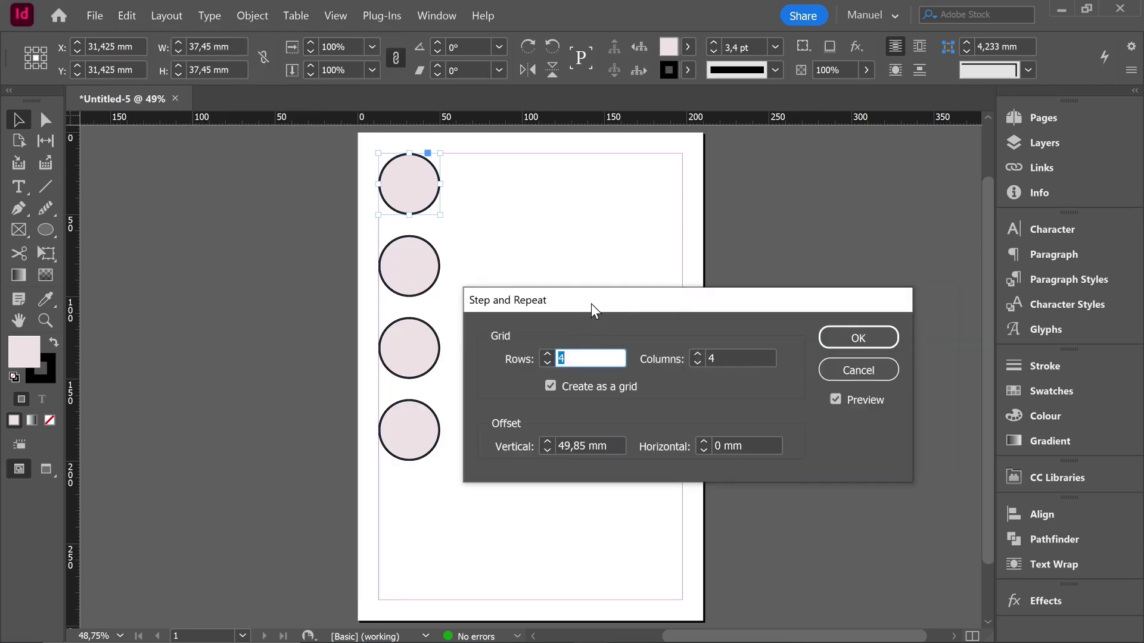
pyautogui.moveTo(591, 305); pyautogui.dragTo(683, 180)
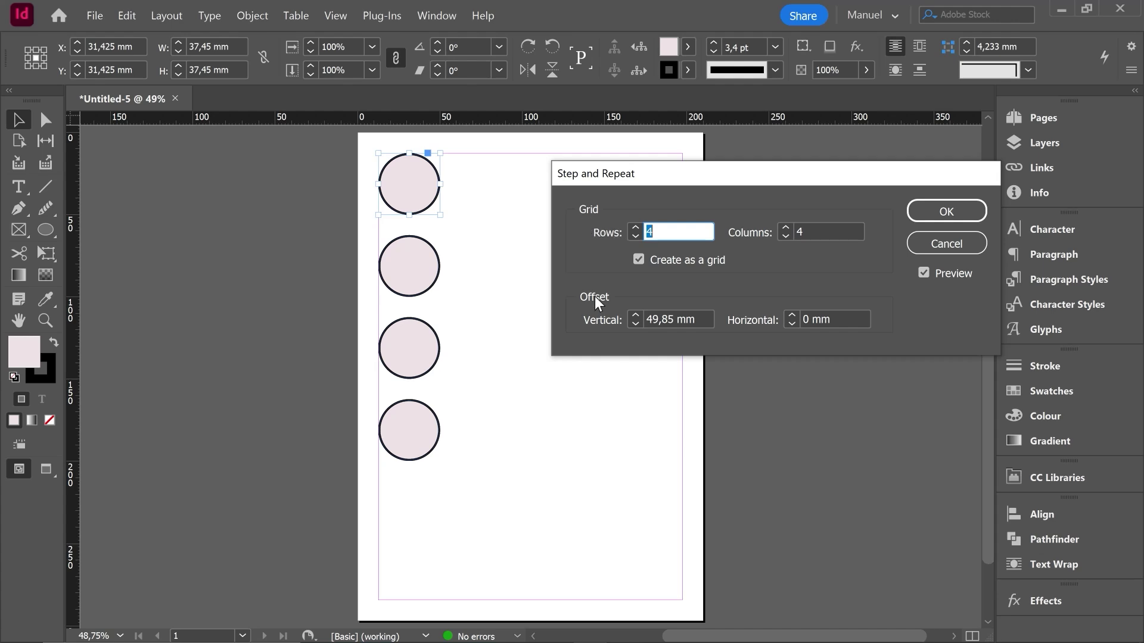
pyautogui.press('alt')
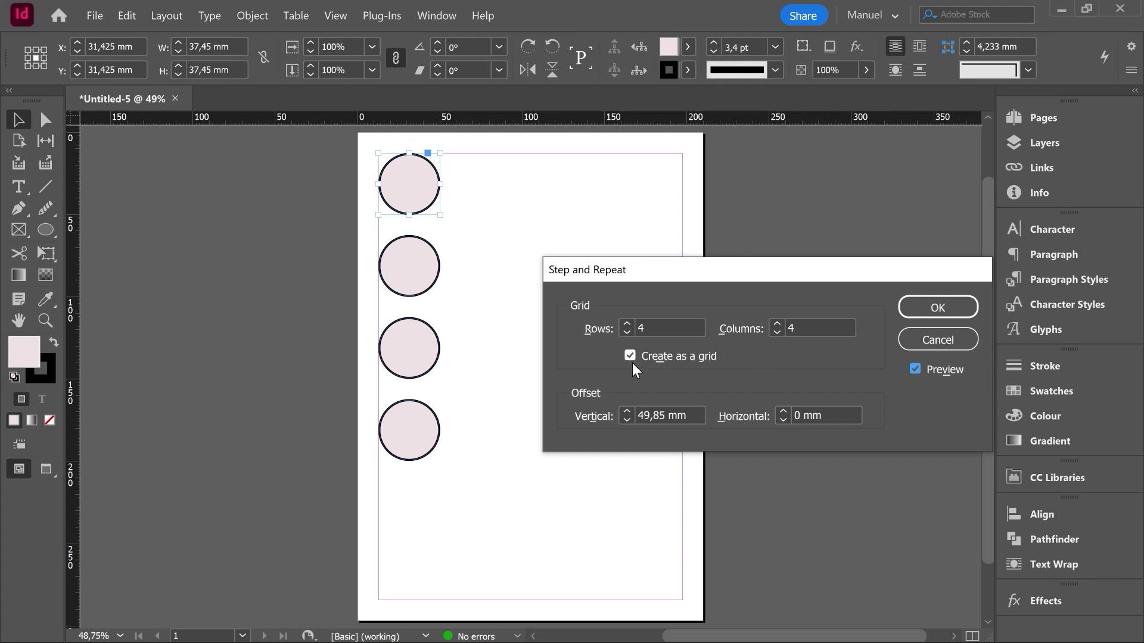
pyautogui.click(783, 415)
pyautogui.write('50')
pyautogui.click(688, 416)
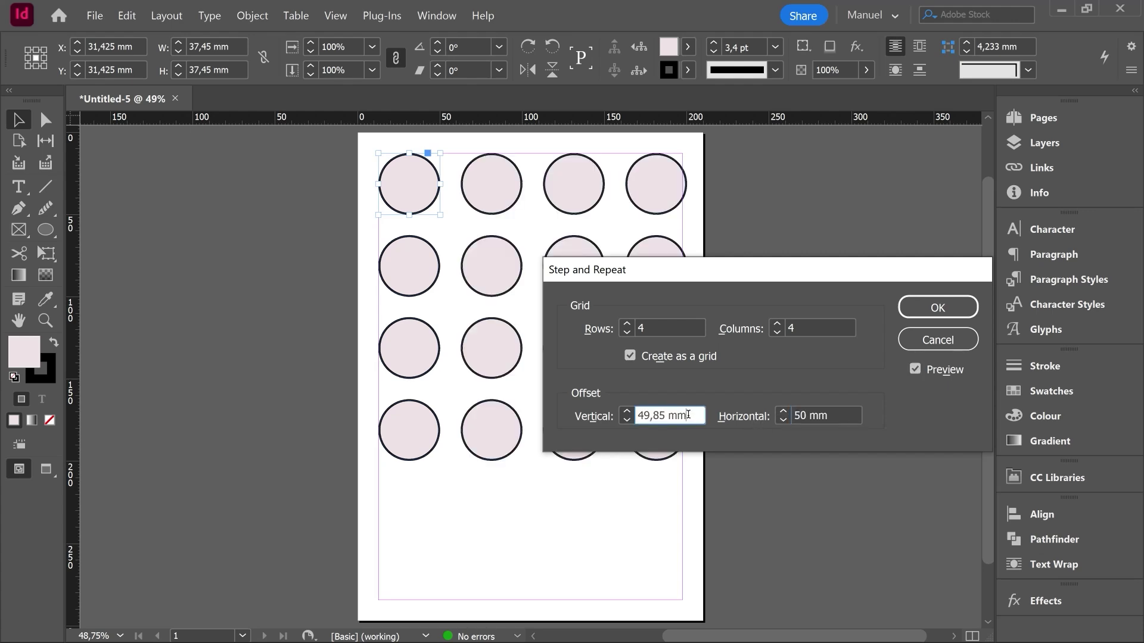
pyautogui.click(626, 411)
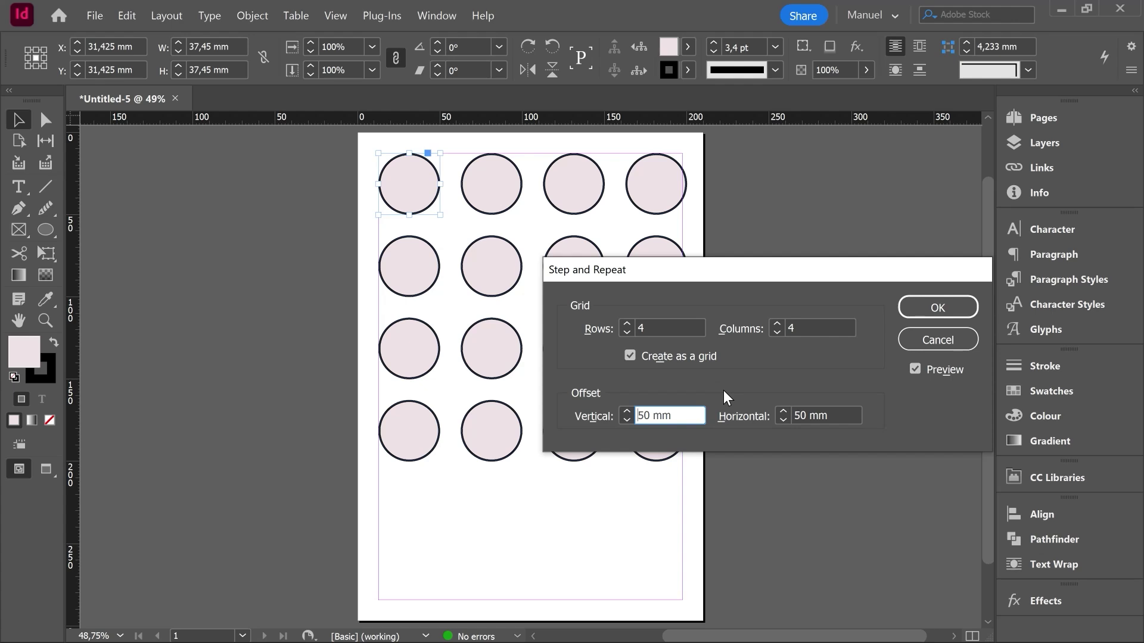
pyautogui.press('Tab')
pyautogui.write('38')
pyautogui.hotkey('shift', 'Tab')
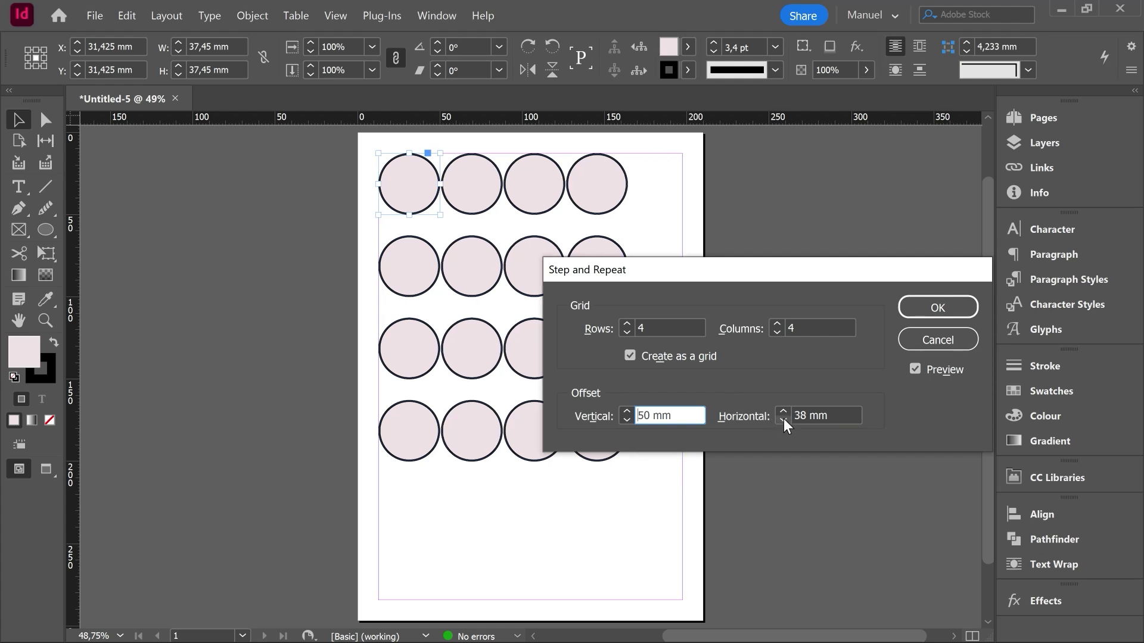
pyautogui.click(783, 420)
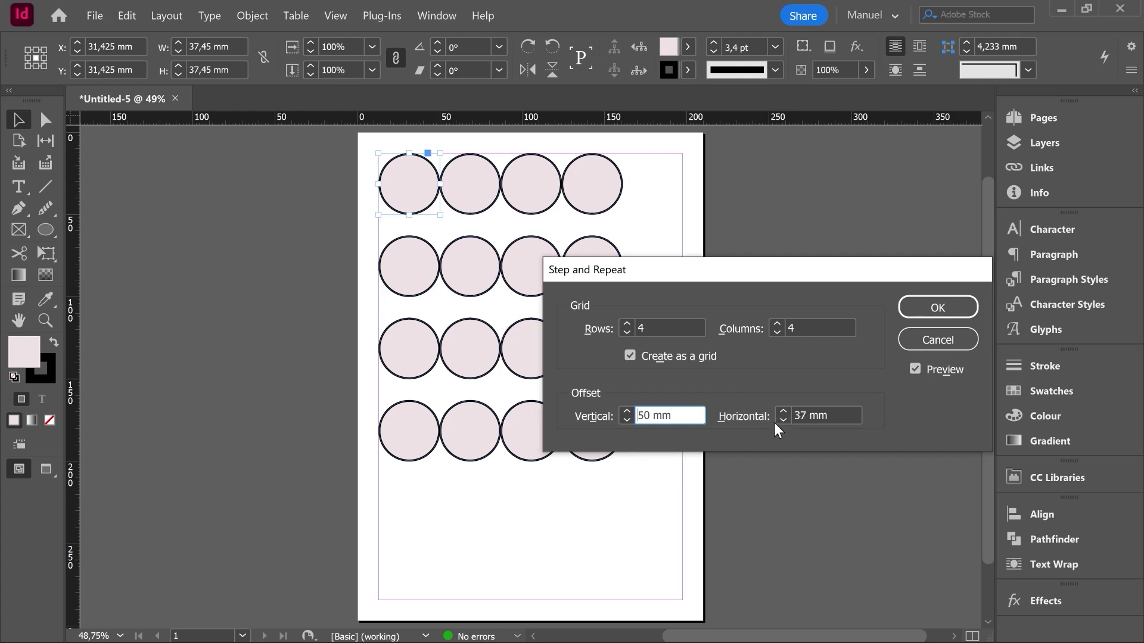
pyautogui.moveTo(628, 420); pyautogui.dragTo(628, 418)
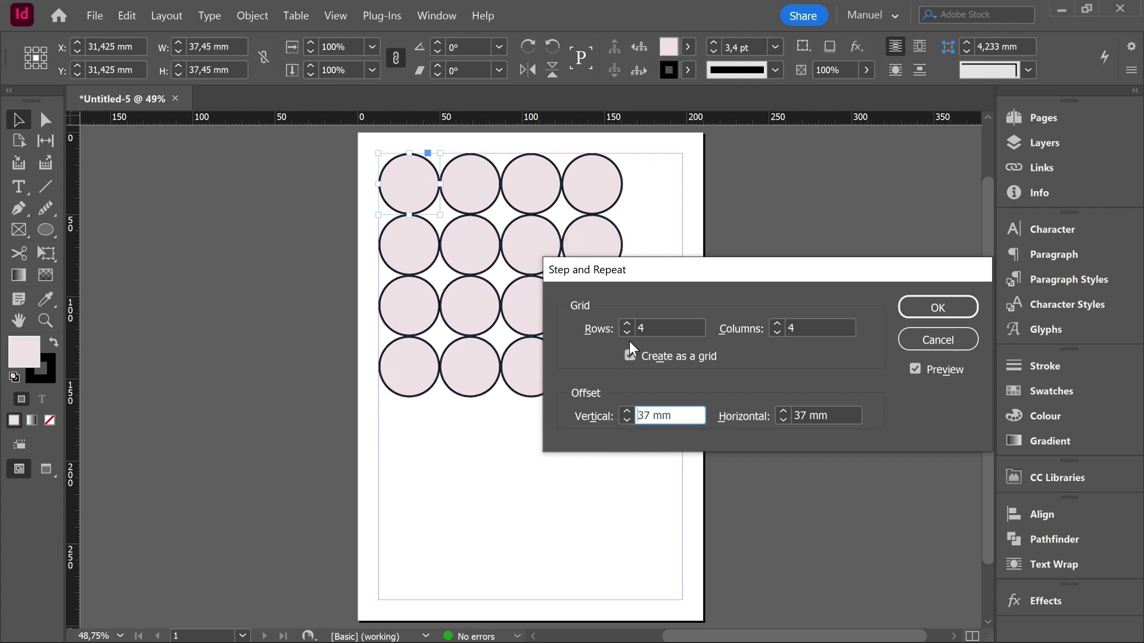
# Set the grid to 7 rows by 5 columns and apply it.
pyautogui.click(778, 325)
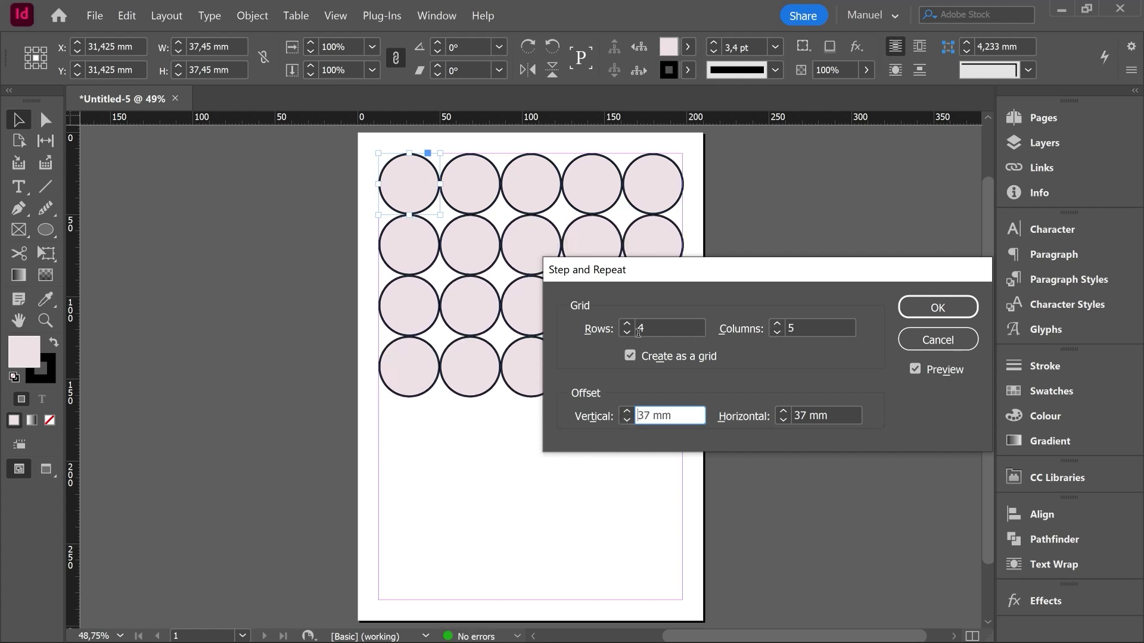
pyautogui.click(625, 324)
pyautogui.click(625, 324)
pyautogui.click(625, 324)
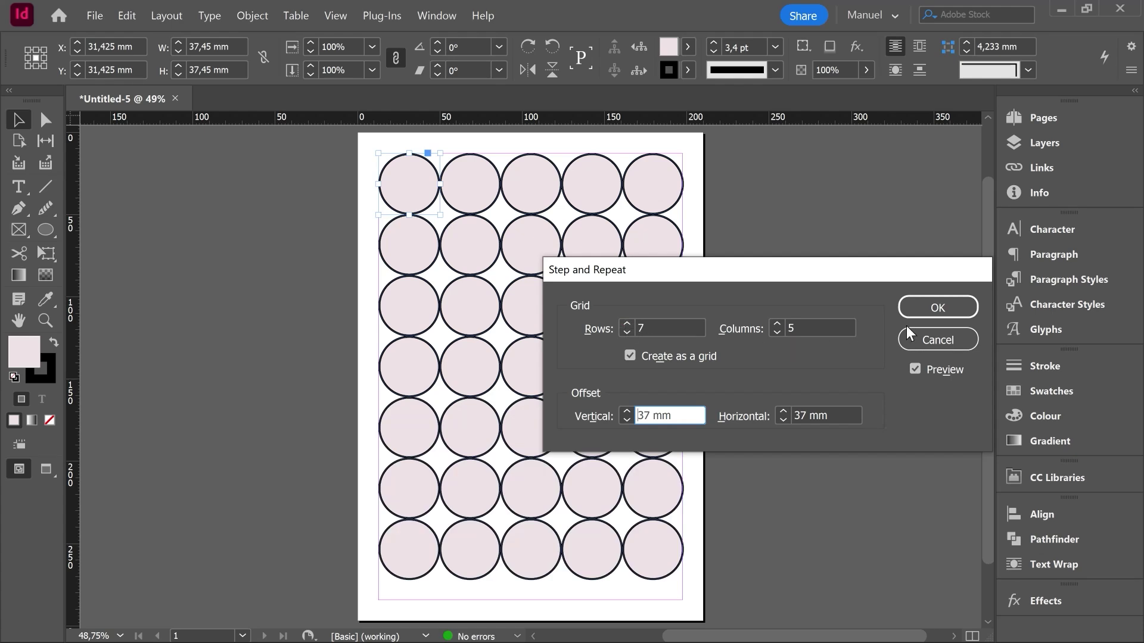
pyautogui.click(933, 312)
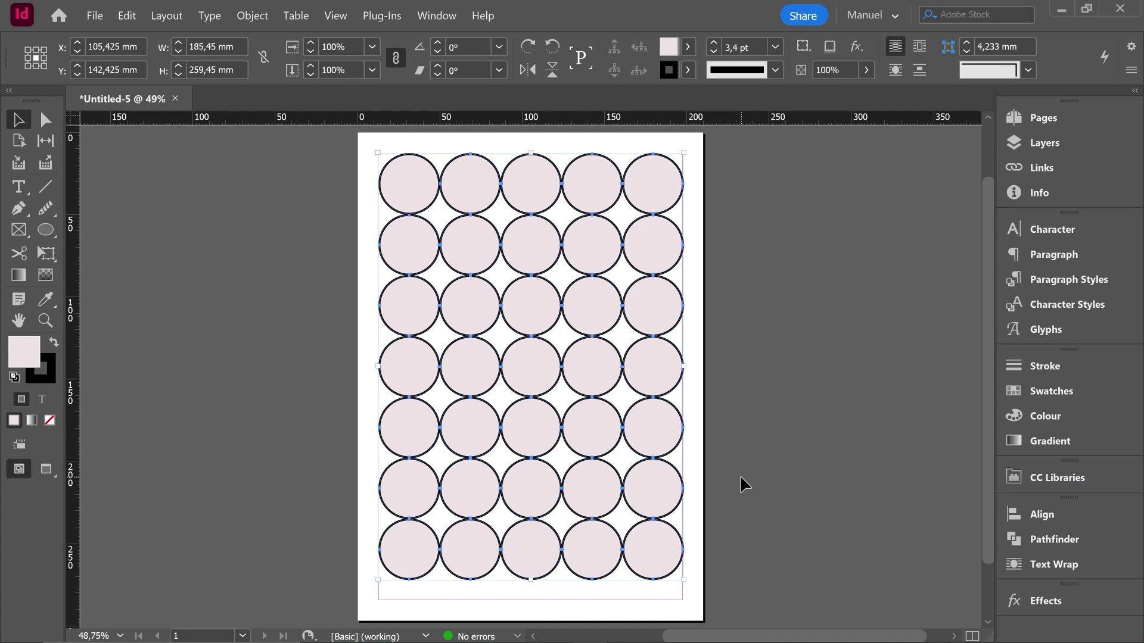
# Place the black-and-white Venice photo on the pasteboard beside the page.
pyautogui.click(734, 421)
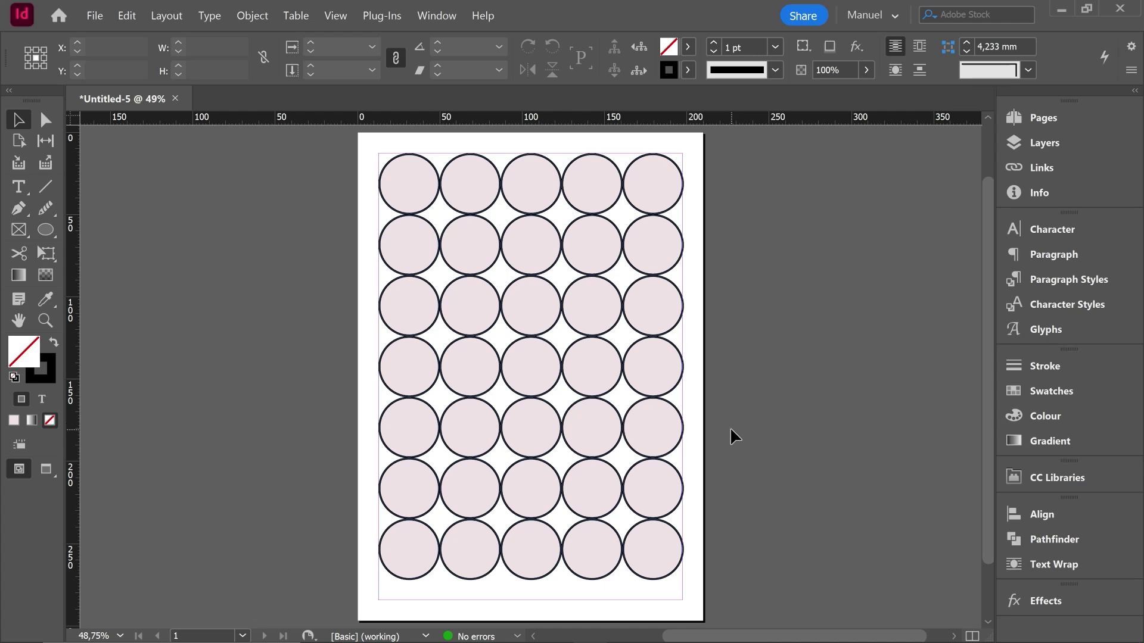
pyautogui.click(89, 17)
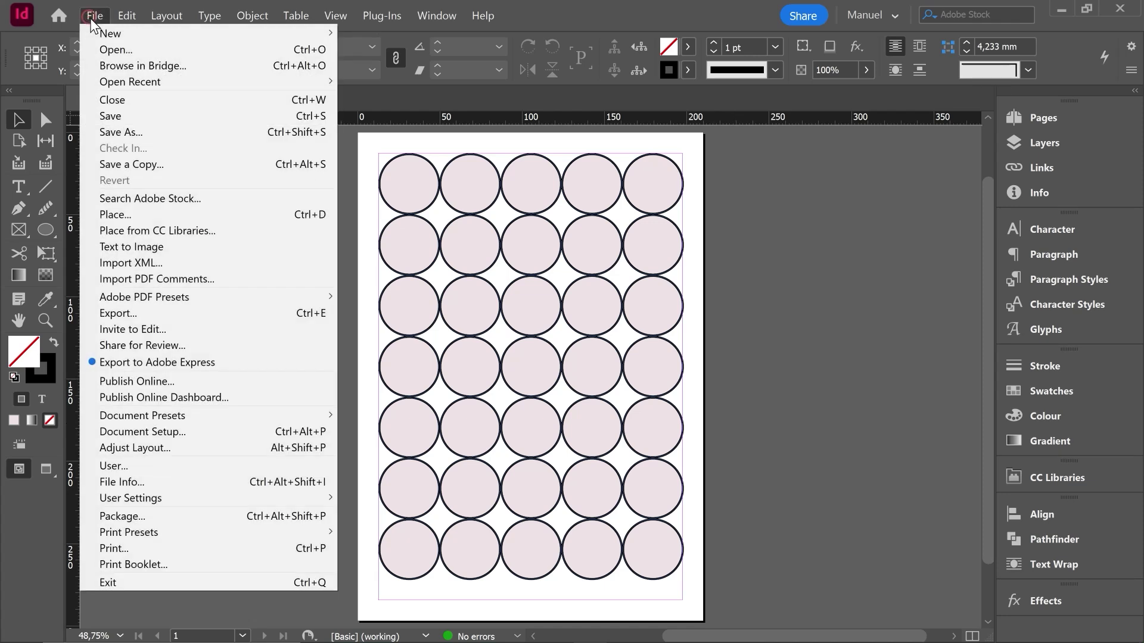
pyautogui.click(296, 215)
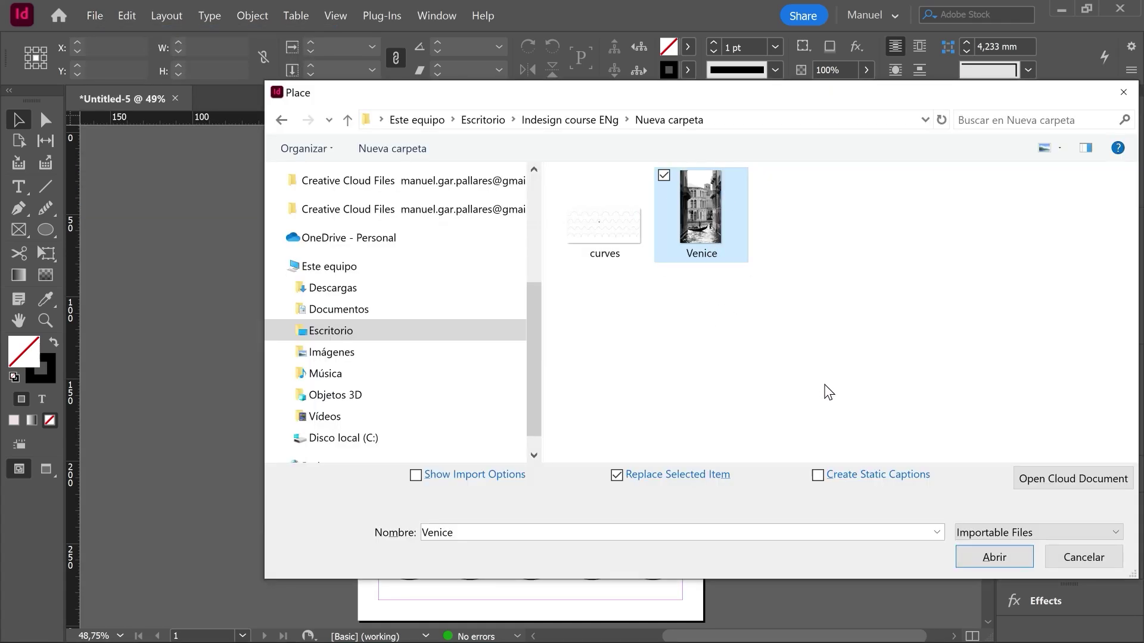
pyautogui.click(984, 554)
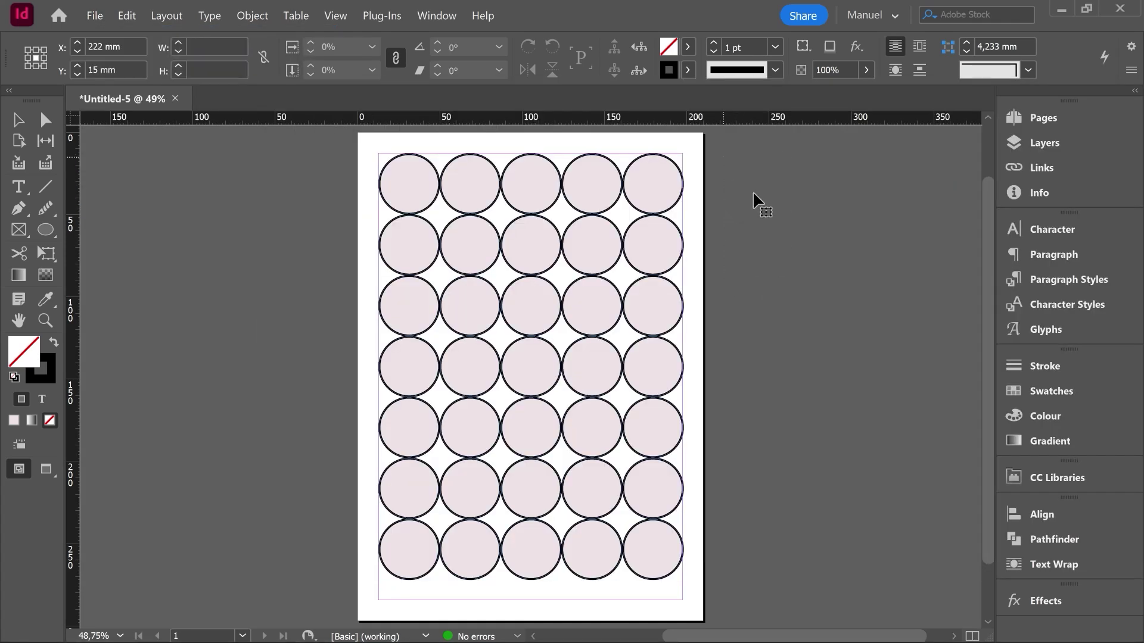
pyautogui.click(752, 190)
# Scale the Venice photo proportionally down to about 152 × 271 mm.
pyautogui.scroll(-4, 487, 399)
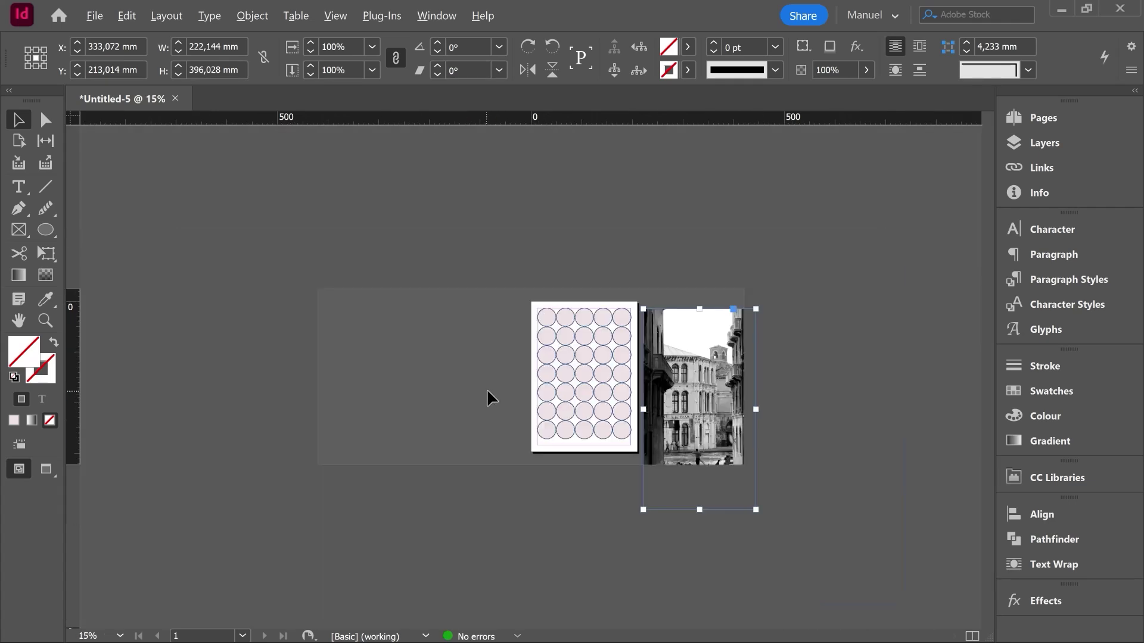
pyautogui.moveTo(756, 510); pyautogui.dragTo(711, 448)
pyautogui.hotkey('ctrl', '=')
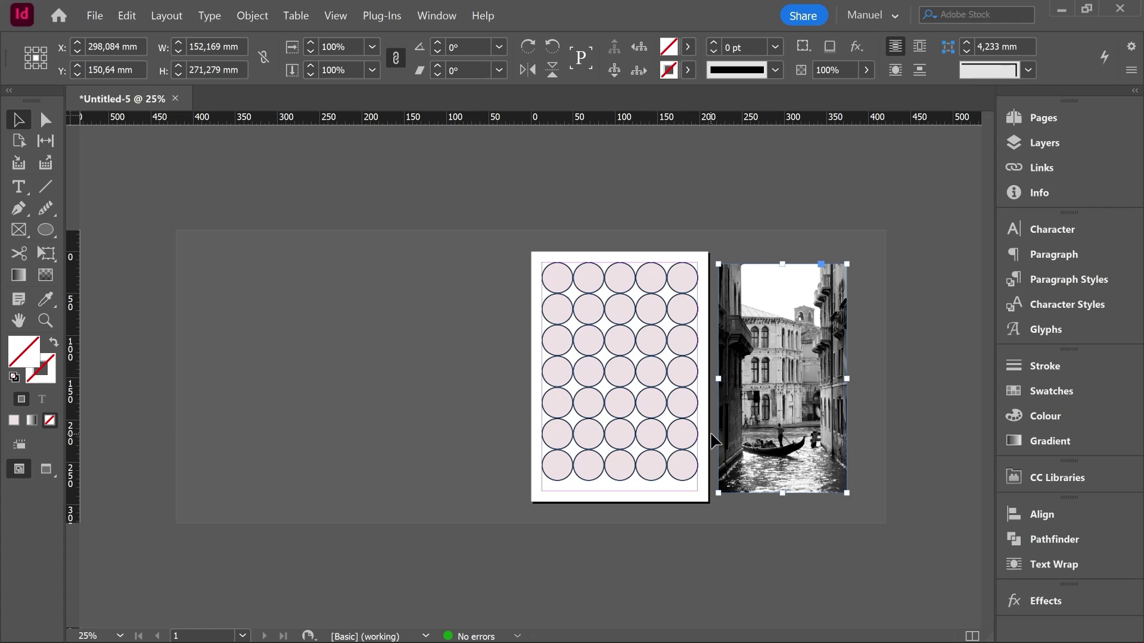
pyautogui.click(467, 323)
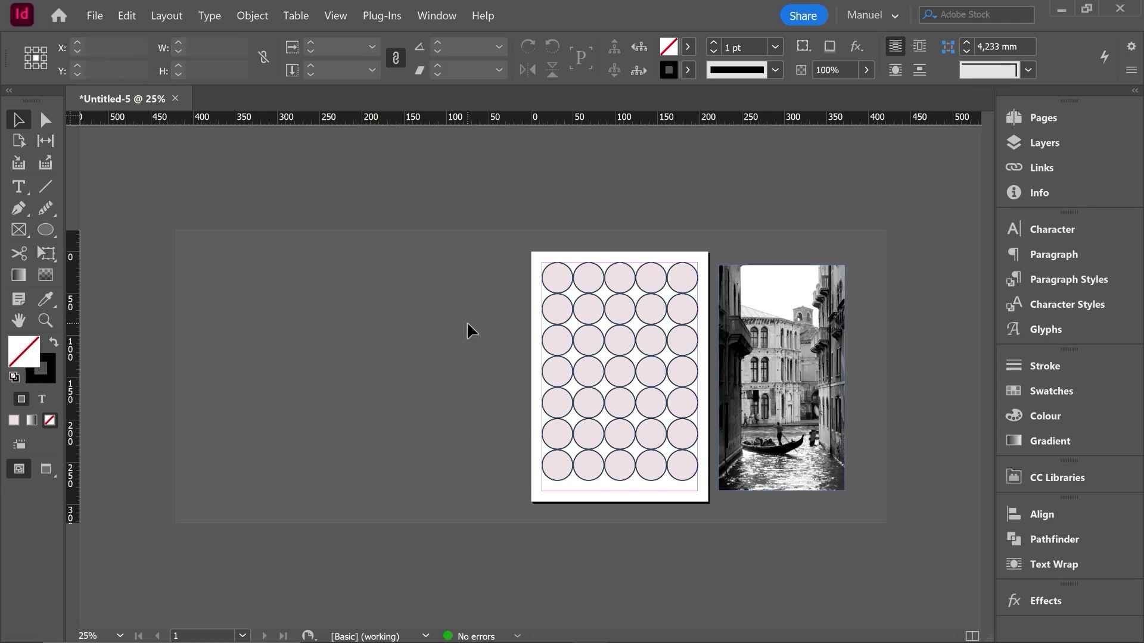
# Place the Venice photo into the selected top-left circle, cropping it to the round shape.
pyautogui.click(552, 270)
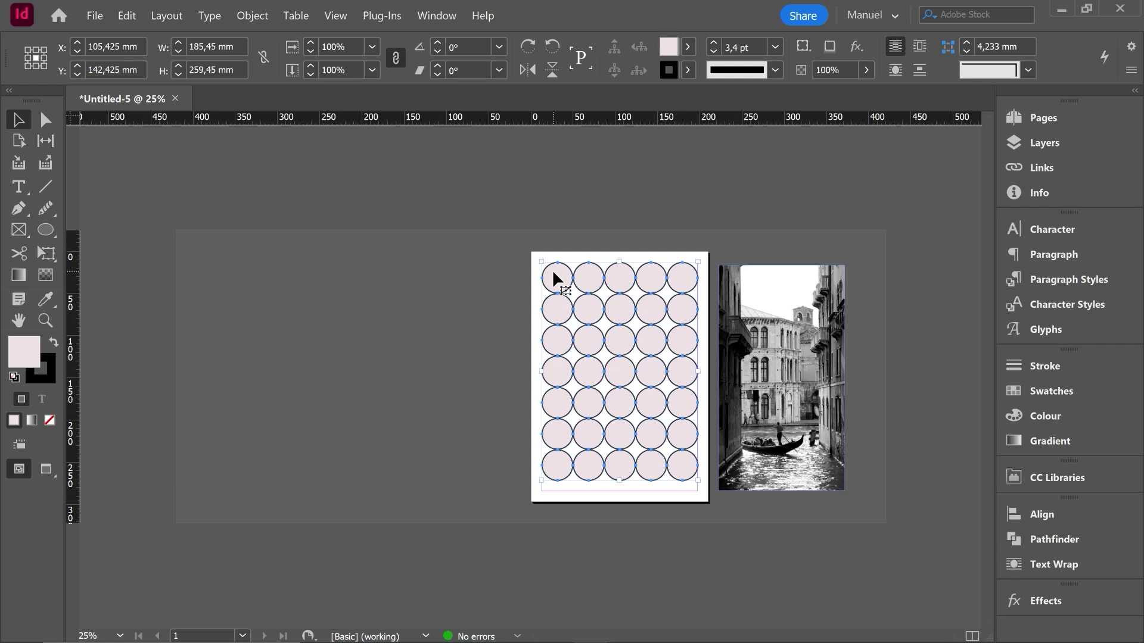
pyautogui.click(95, 15)
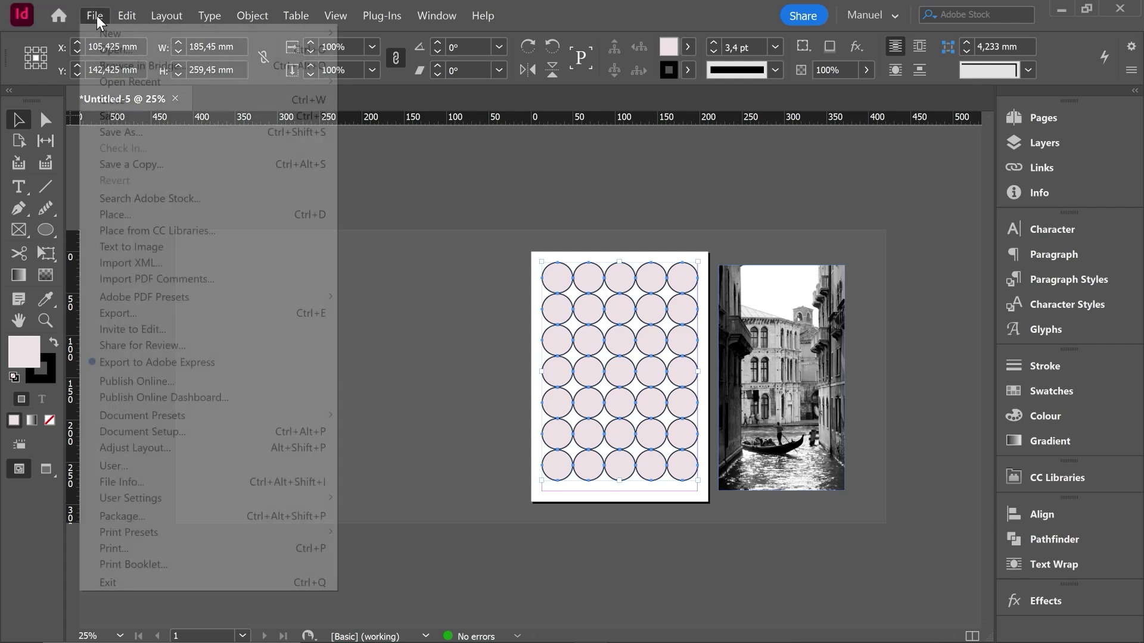
pyautogui.click(119, 212)
pyautogui.click(702, 233)
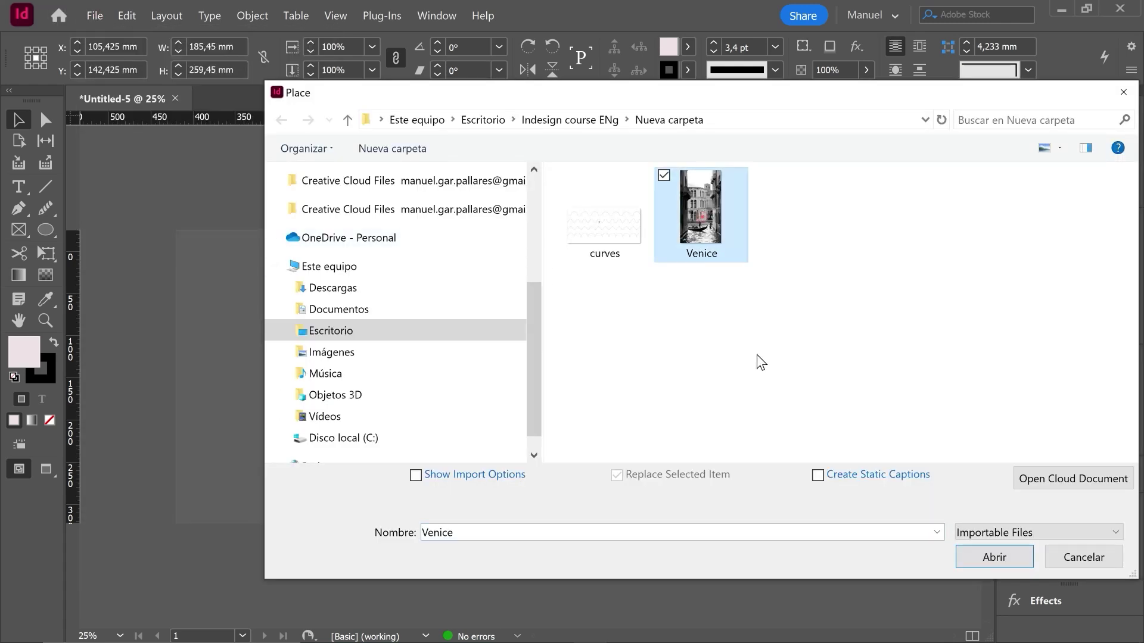
pyautogui.click(993, 557)
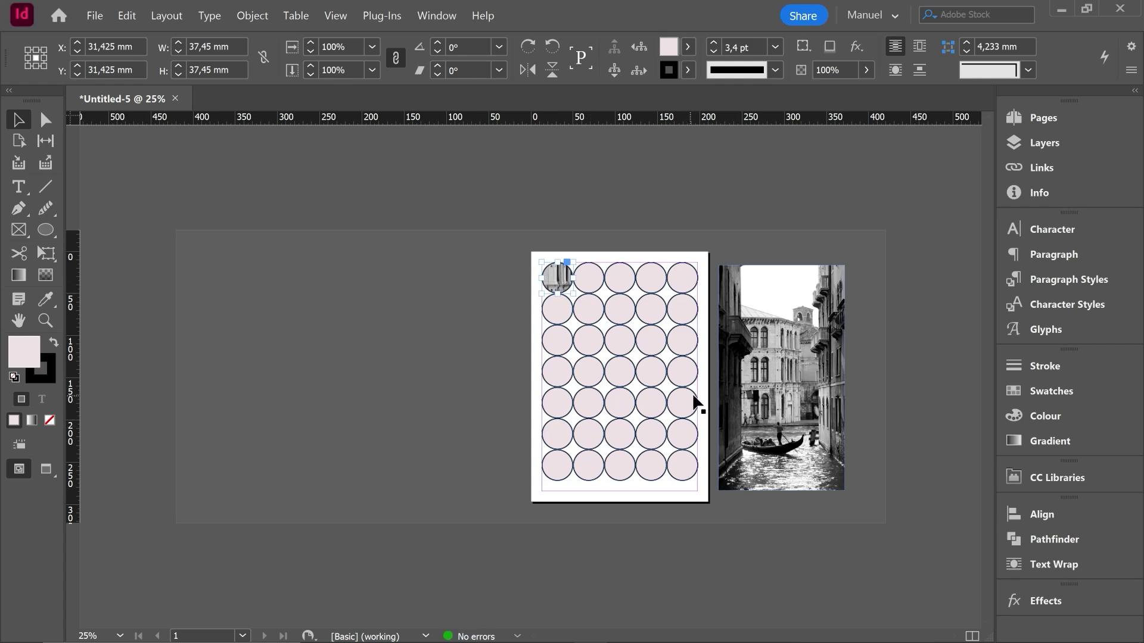
pyautogui.press('alt')
pyautogui.scroll(2, 596, 298)
pyautogui.moveTo(716, 330); pyautogui.dragTo(319, 327)
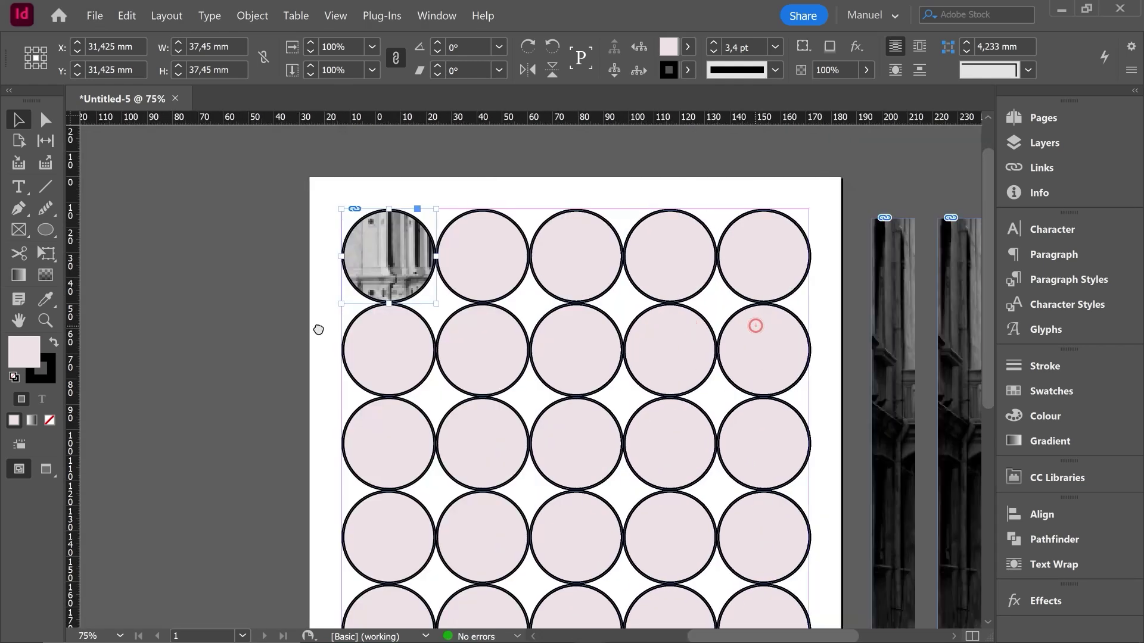
pyautogui.scroll(-2, 318, 327)
pyautogui.click(409, 361)
pyautogui.press('d')
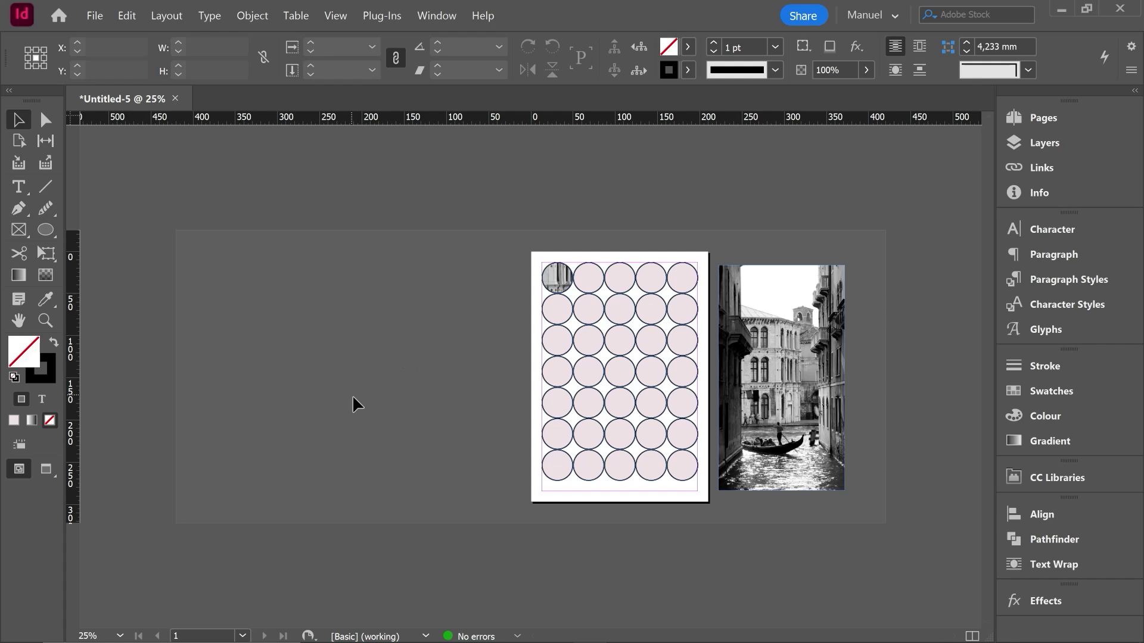
pyautogui.click(18, 230)
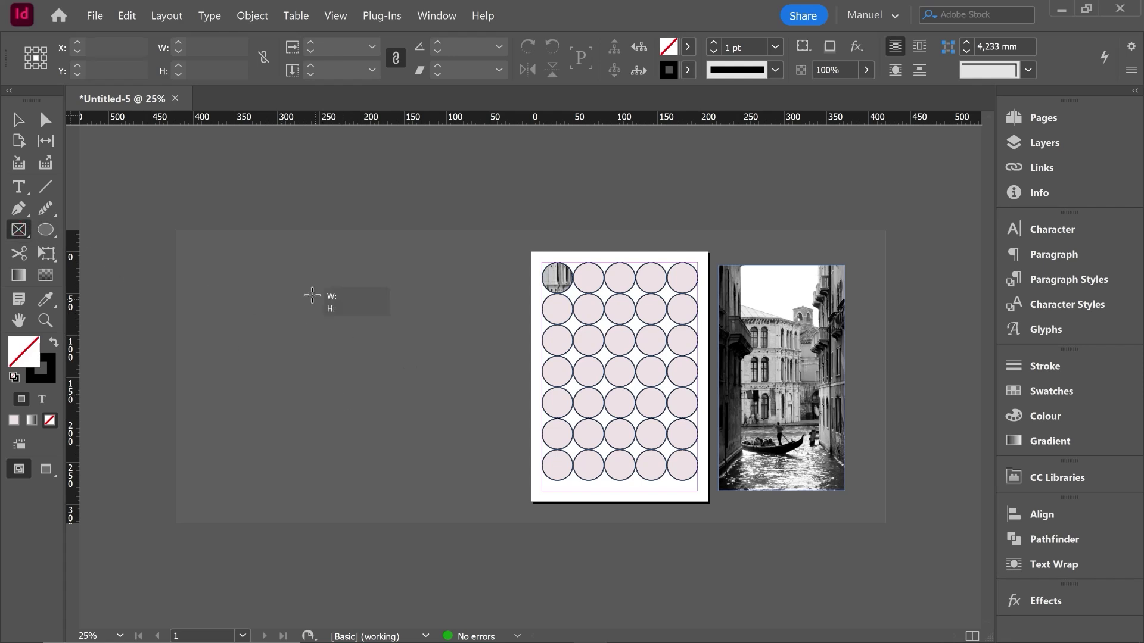
pyautogui.moveTo(311, 294)
pyautogui.mouseDown()
pyautogui.moveTo(467, 434)
pyautogui.moveTo(473, 454)
pyautogui.mouseUp()
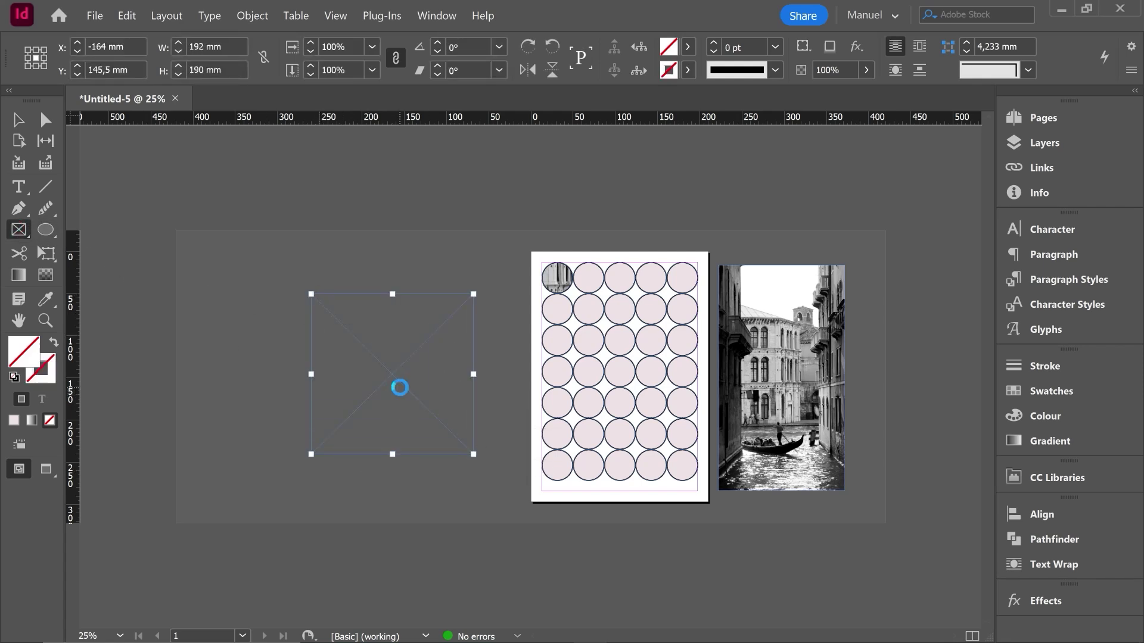
pyautogui.hotkey('ctrl', 'd')
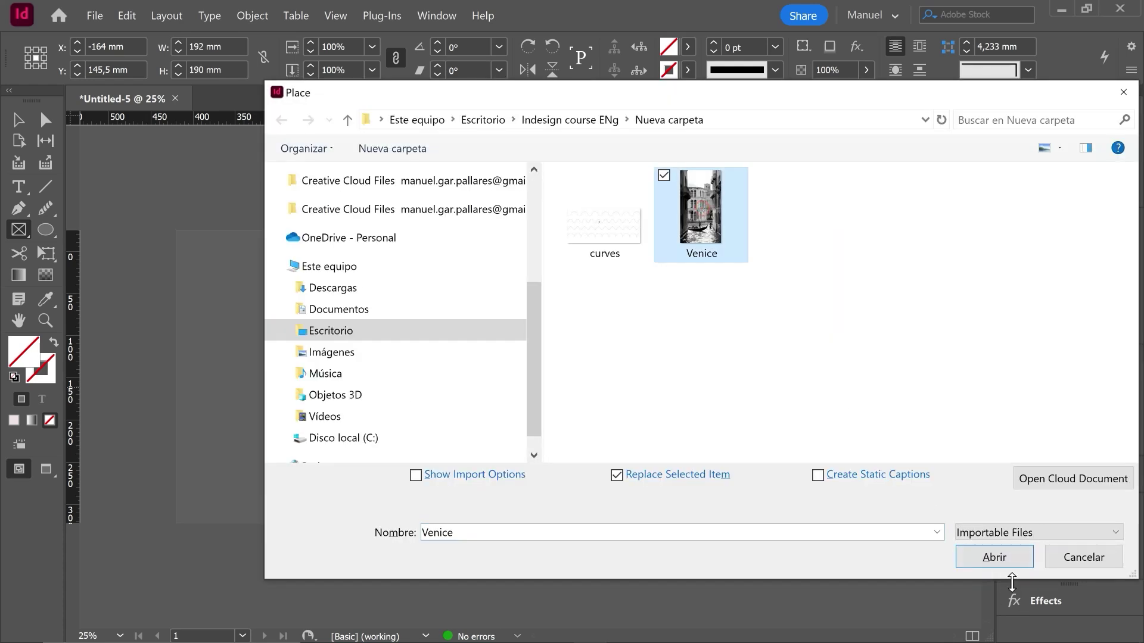
pyautogui.click(996, 562)
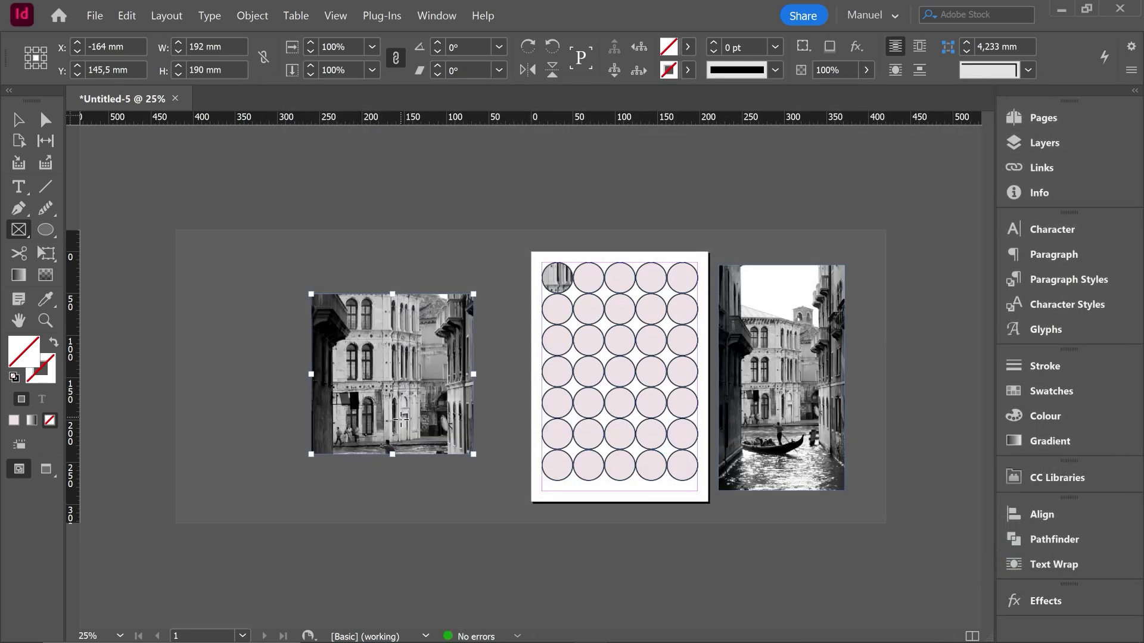
pyautogui.press('v')
pyautogui.press('Delete')
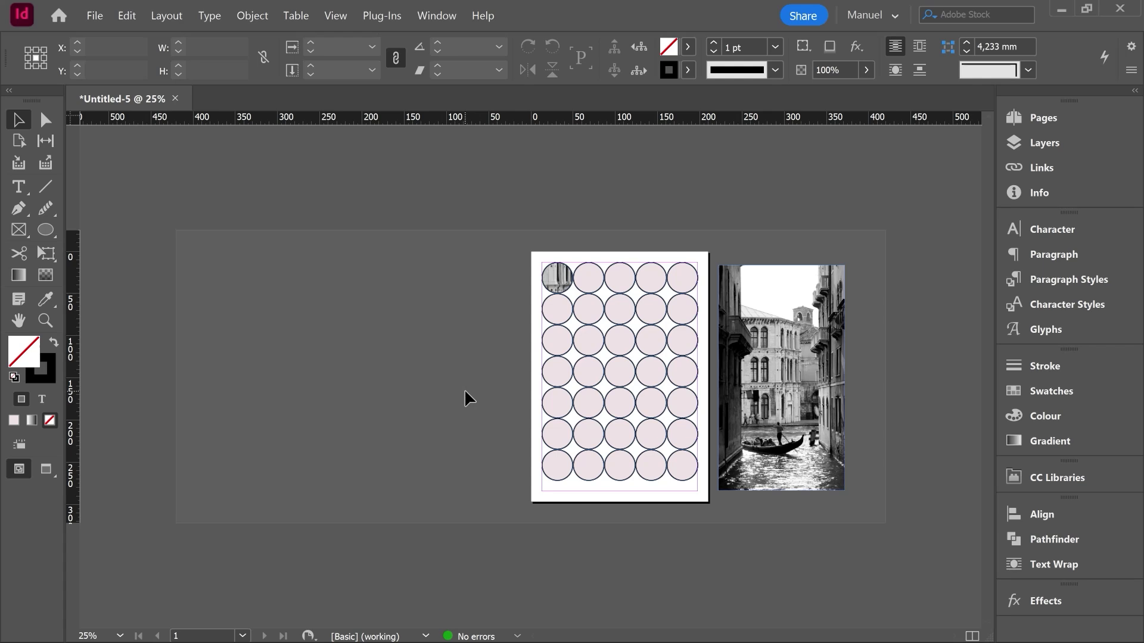
pyautogui.hotkey('ctrl', '=')
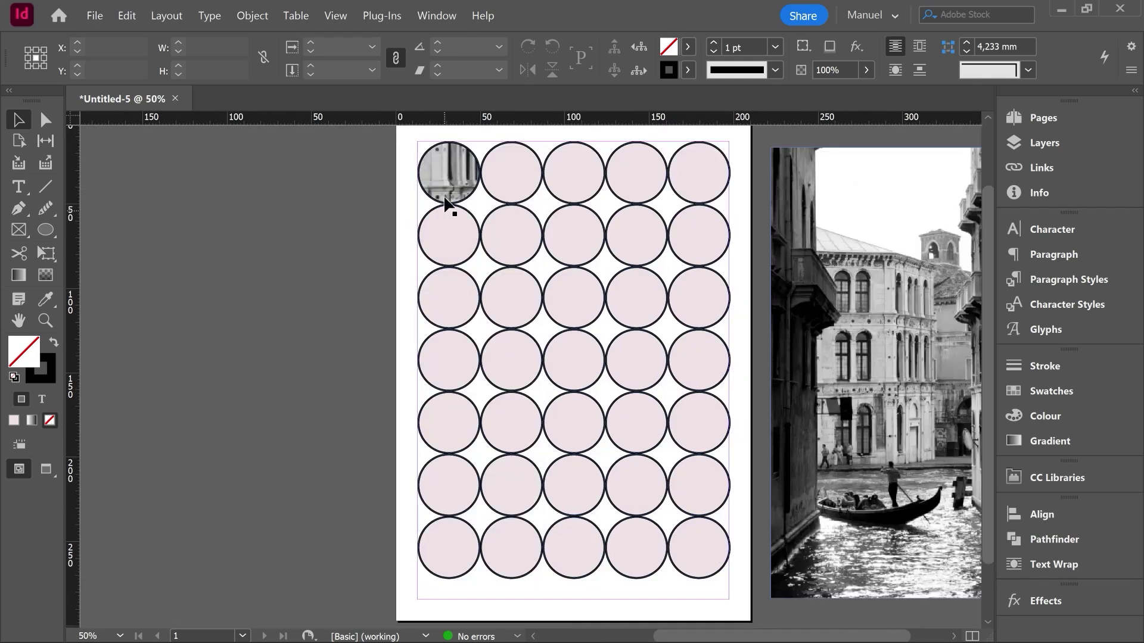
# Delete the photo from the top-left circle, then combine all 35 circles with Make Compound Path.
pyautogui.click(451, 202)
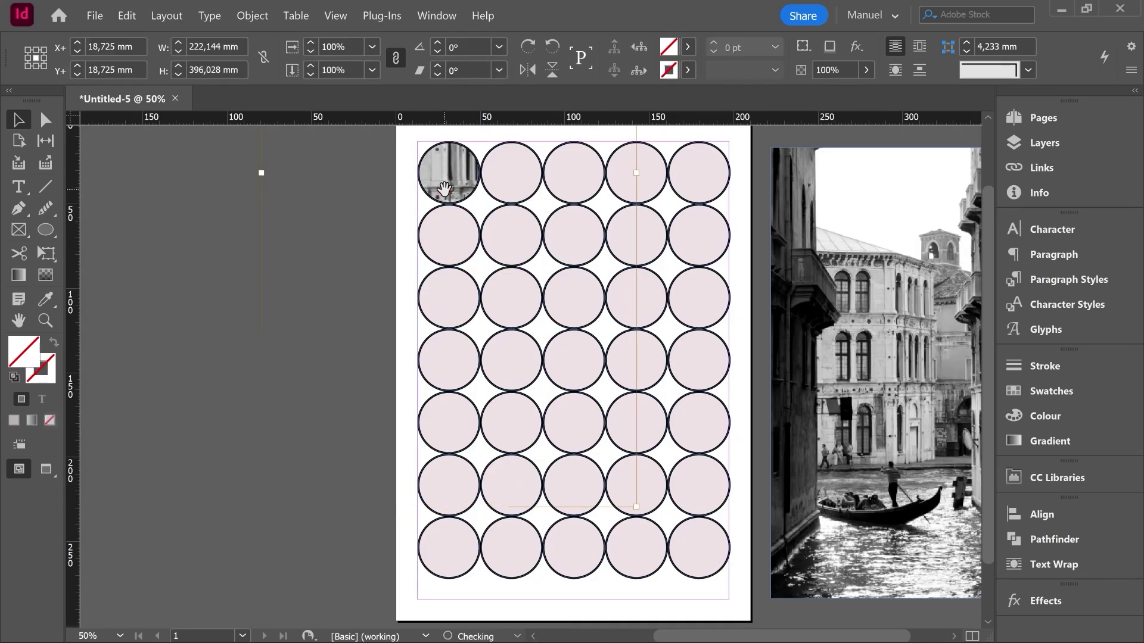
pyautogui.press('Delete')
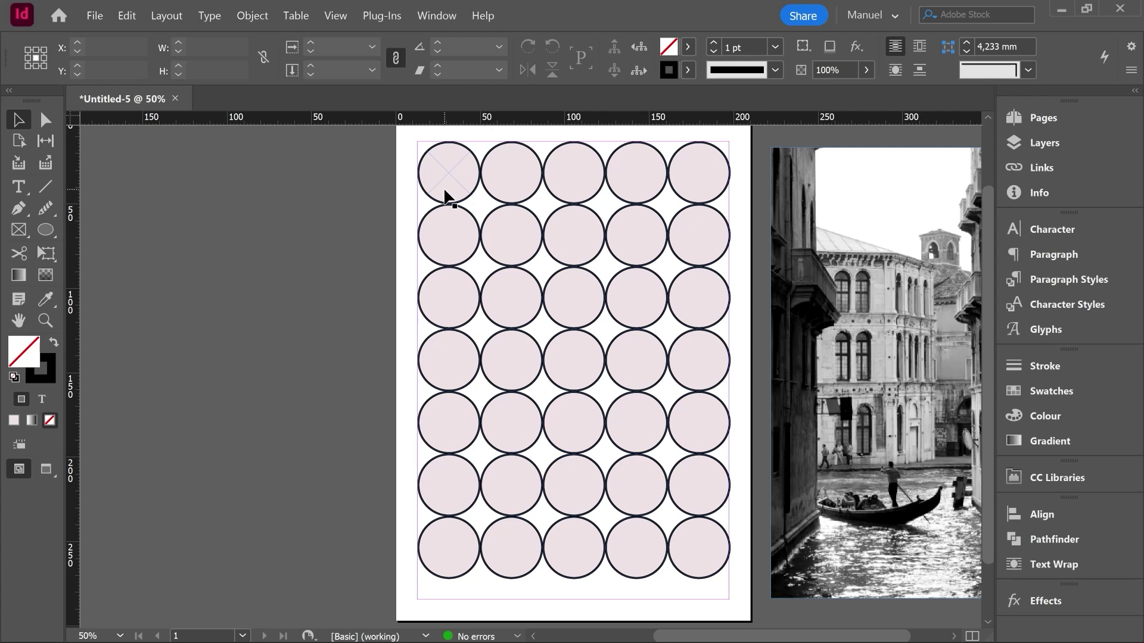
pyautogui.moveTo(733, 605); pyautogui.dragTo(447, 174)
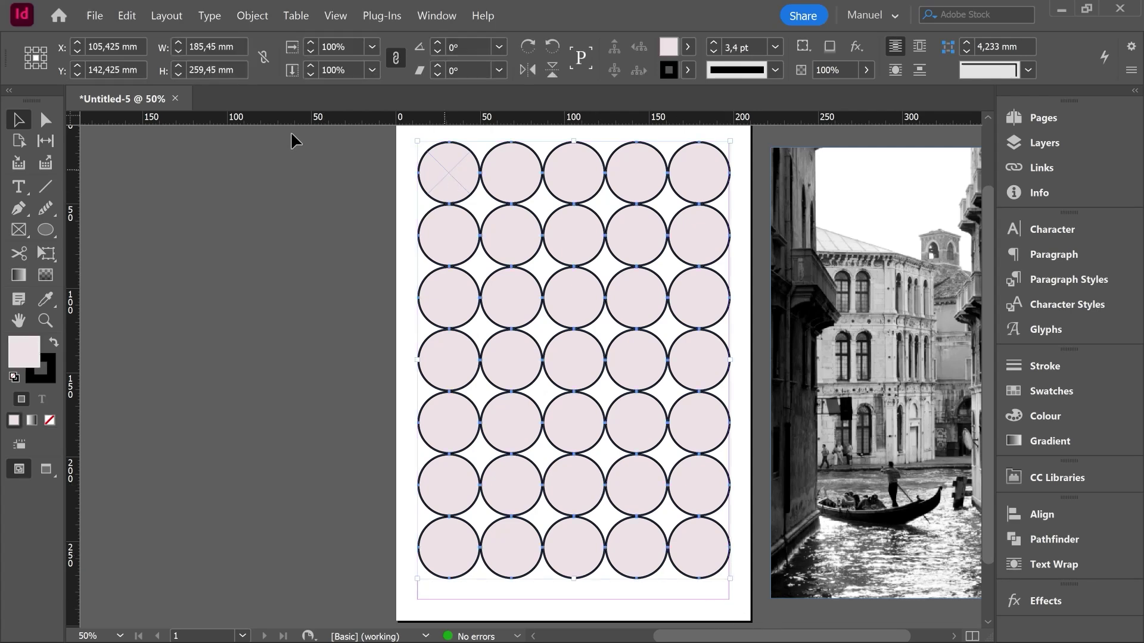
pyautogui.click(253, 16)
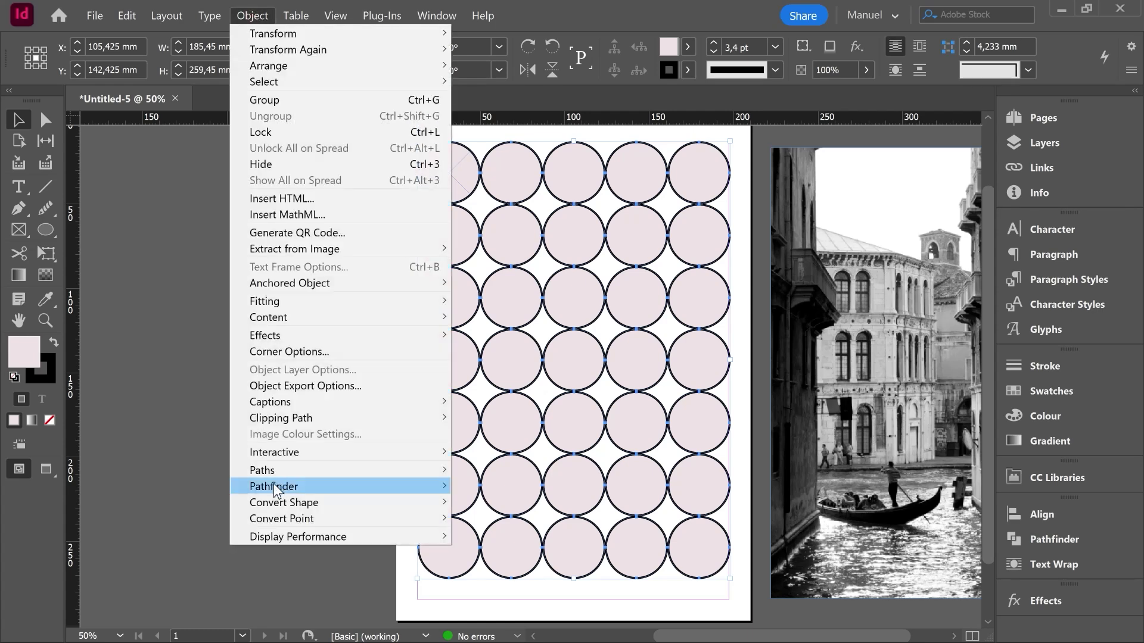
pyautogui.moveTo(273, 470)
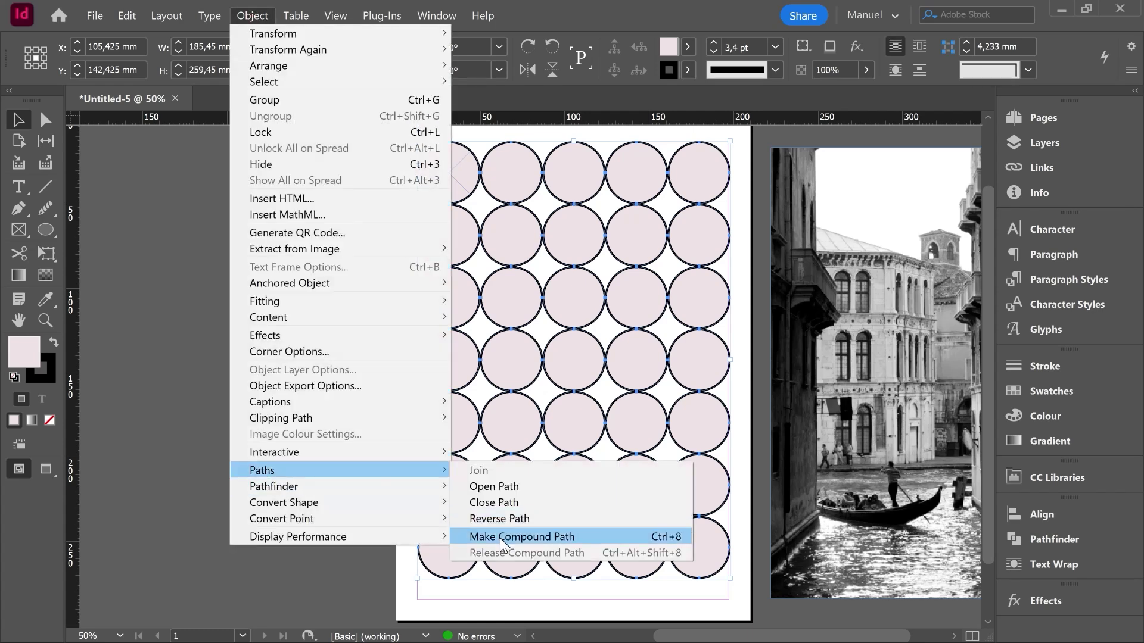
pyautogui.click(535, 538)
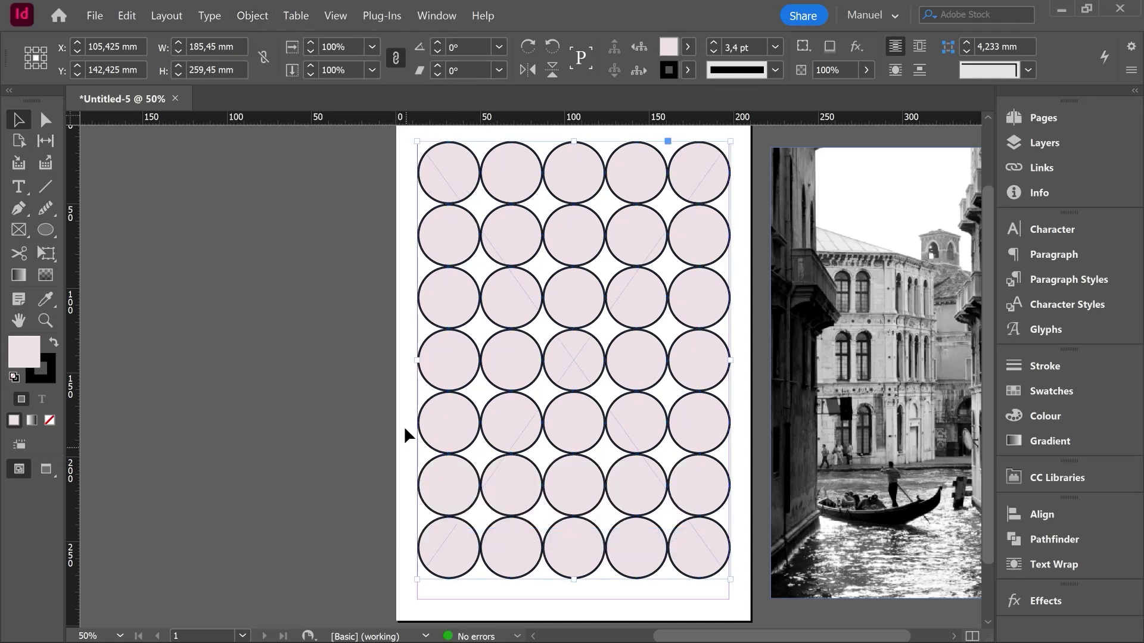
pyautogui.click(402, 412)
# Place Venice into the compound circle path and shrink it to about 85.8% (190,632 × 339,85 mm).
pyautogui.click(449, 427)
pyautogui.hotkey('ctrl', 'd')
pyautogui.click(699, 206)
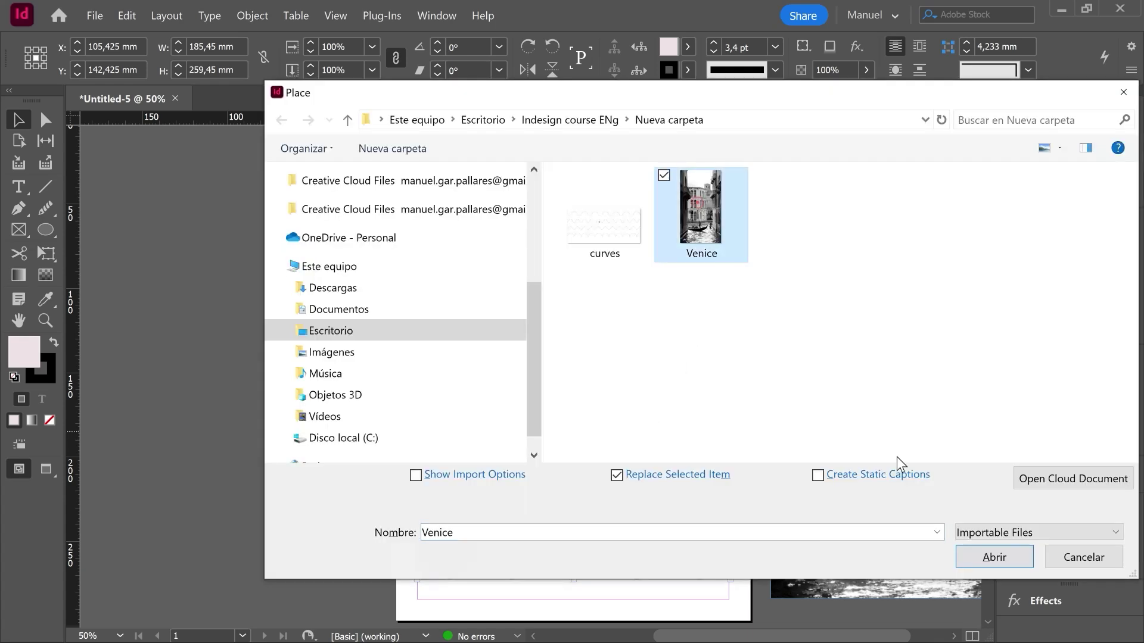
pyautogui.click(994, 557)
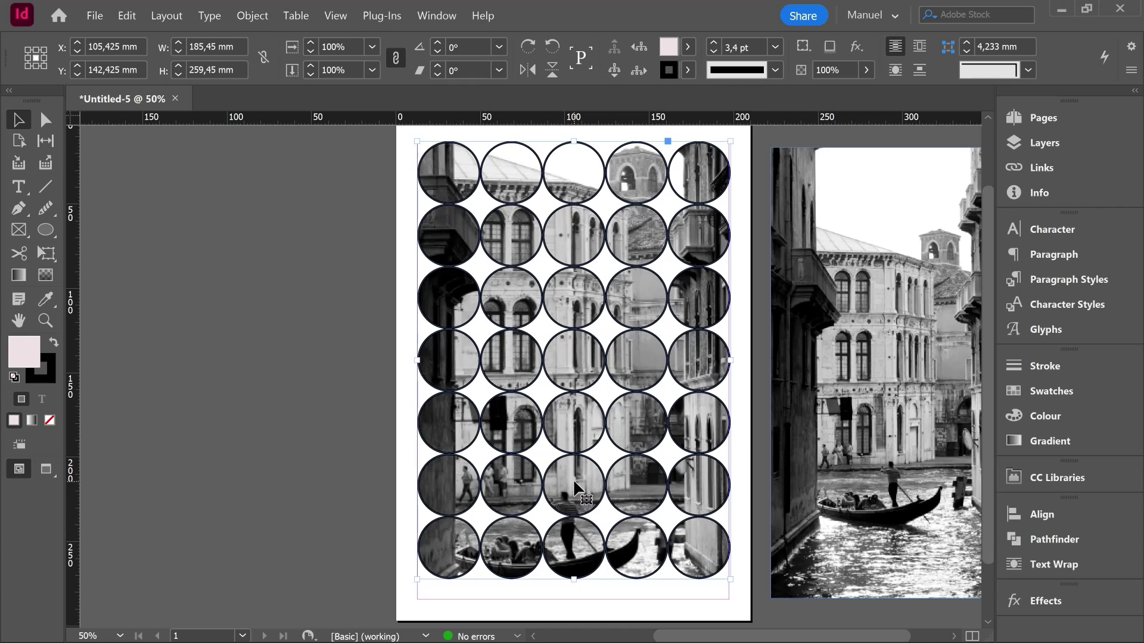
pyautogui.hotkey('ctrl', 'shift', 'a')
pyautogui.moveTo(573, 479); pyautogui.dragTo(569, 481)
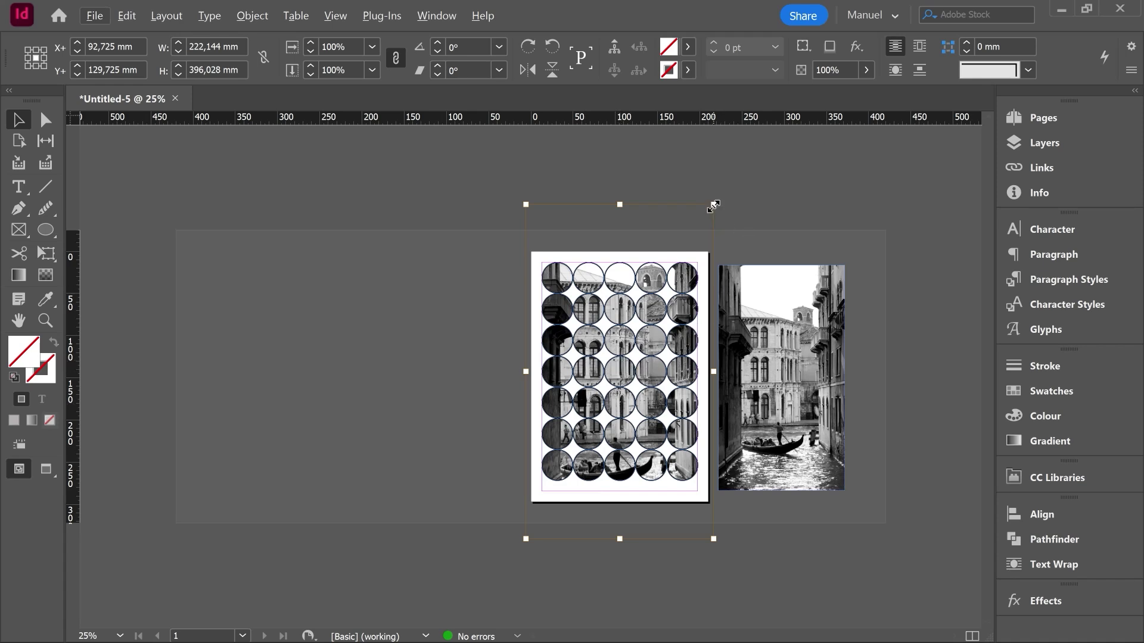
pyautogui.moveTo(713, 205); pyautogui.dragTo(699, 228)
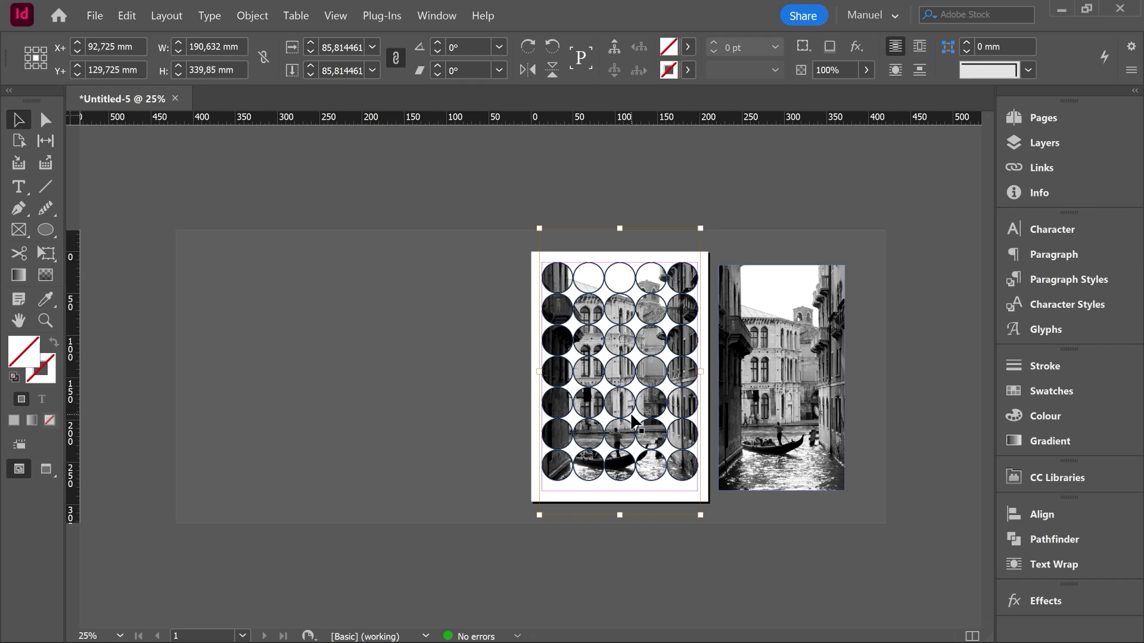
pyautogui.click(417, 332)
# Set the compound circle path's stroke to [None].
pyautogui.scroll(3, 409, 392)
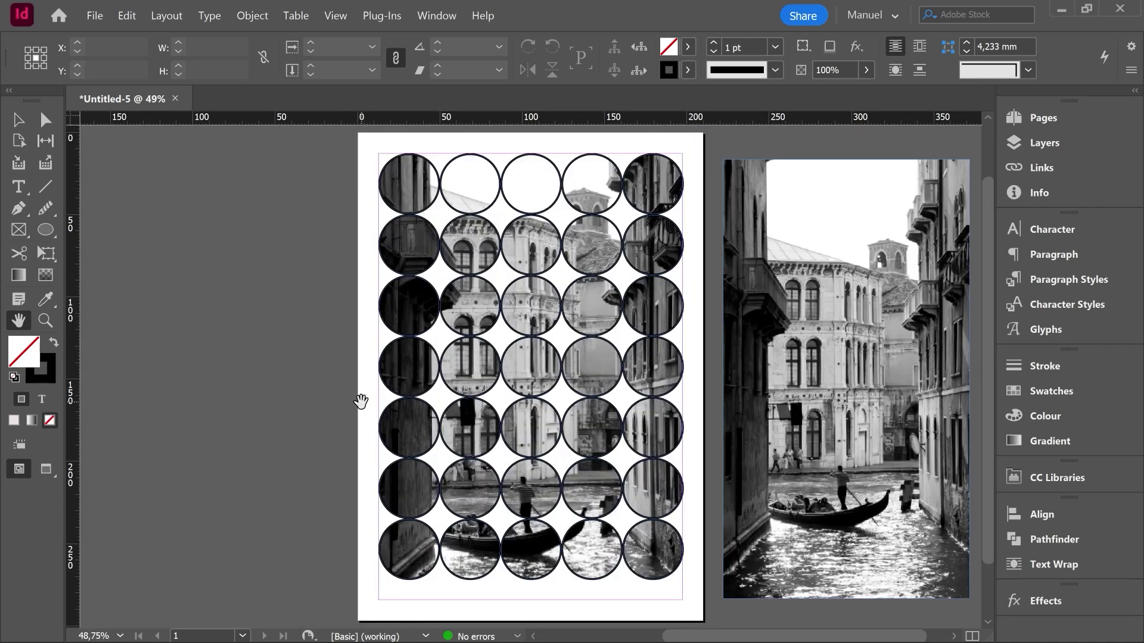
pyautogui.press('v')
pyautogui.click(505, 388)
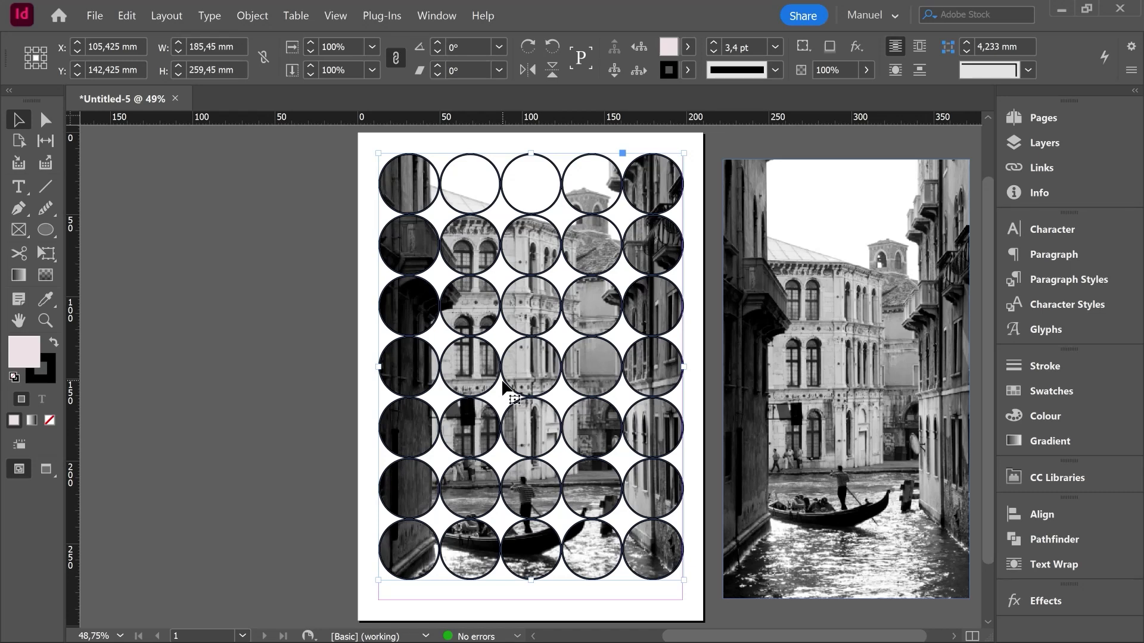
pyautogui.click(688, 72)
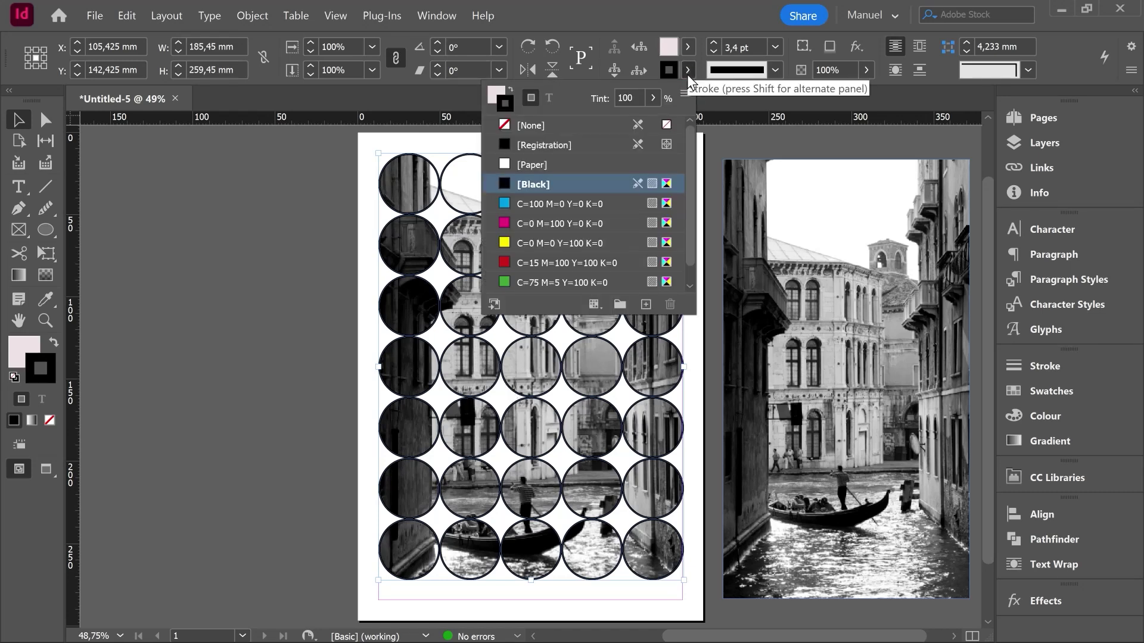
pyautogui.click(527, 123)
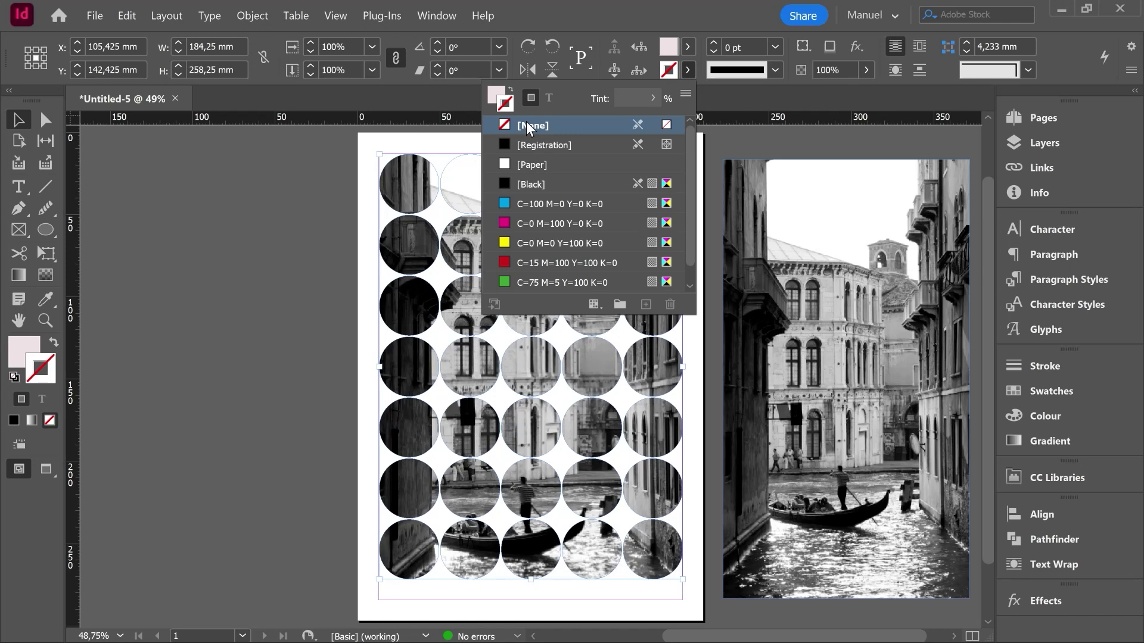
pyautogui.click(364, 277)
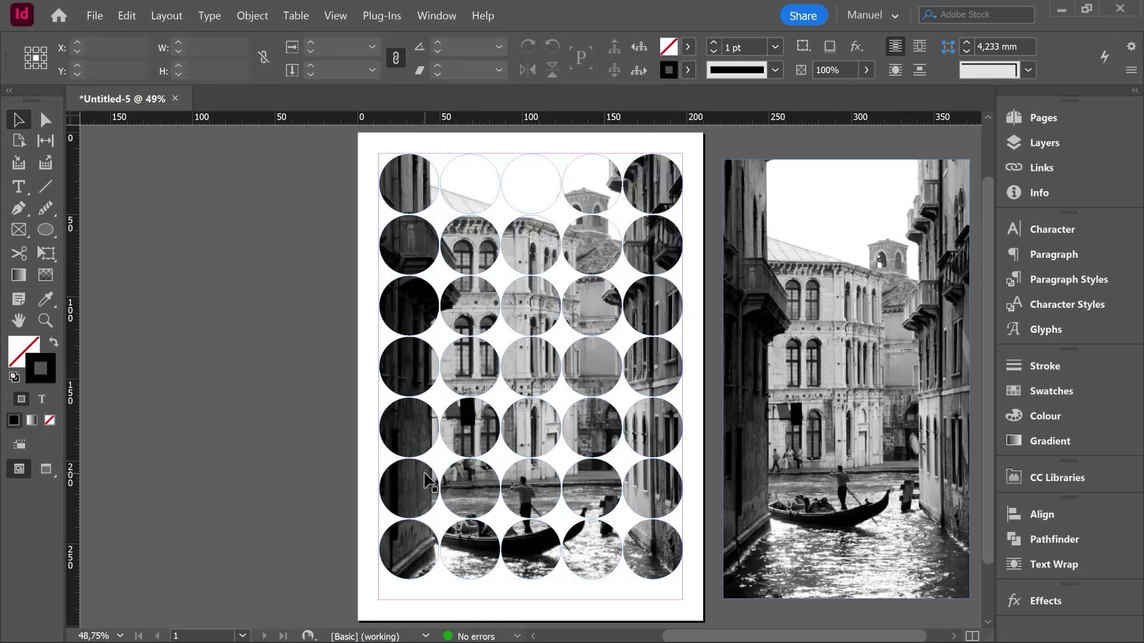
# Switch Display Performance to High Quality Display.
pyautogui.rightClick(528, 424)
pyautogui.moveTo(592, 577)
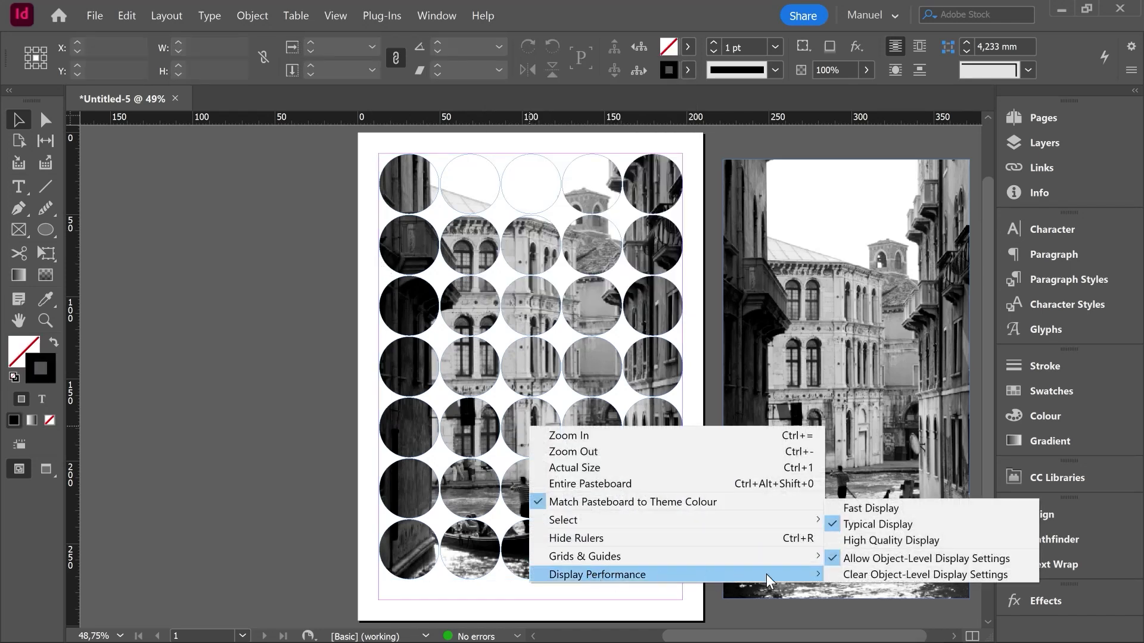
pyautogui.click(894, 543)
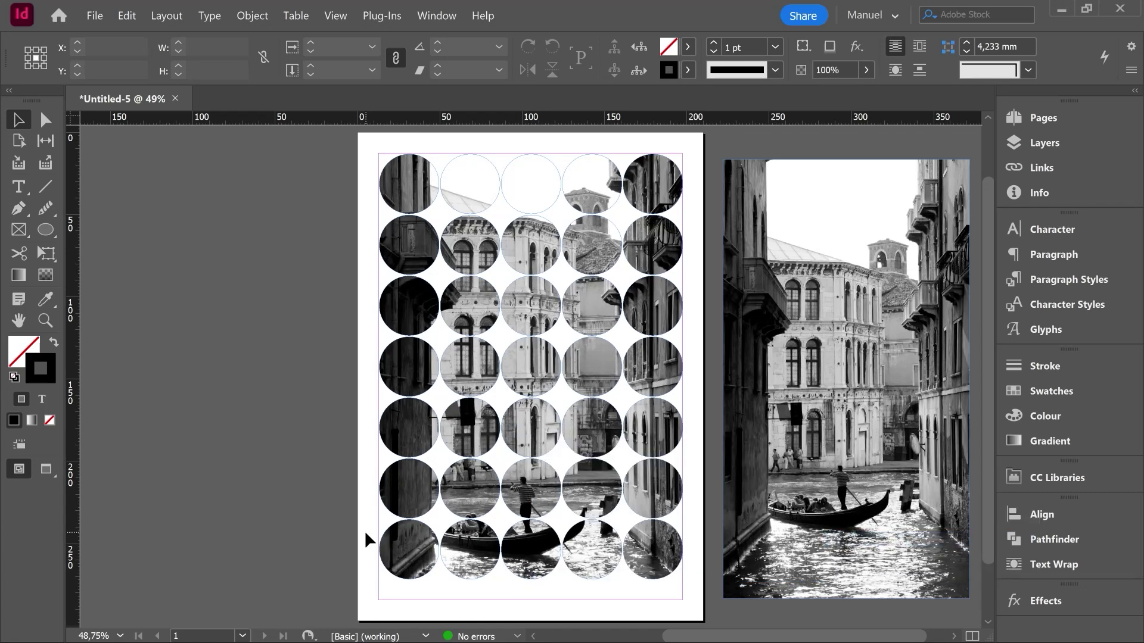